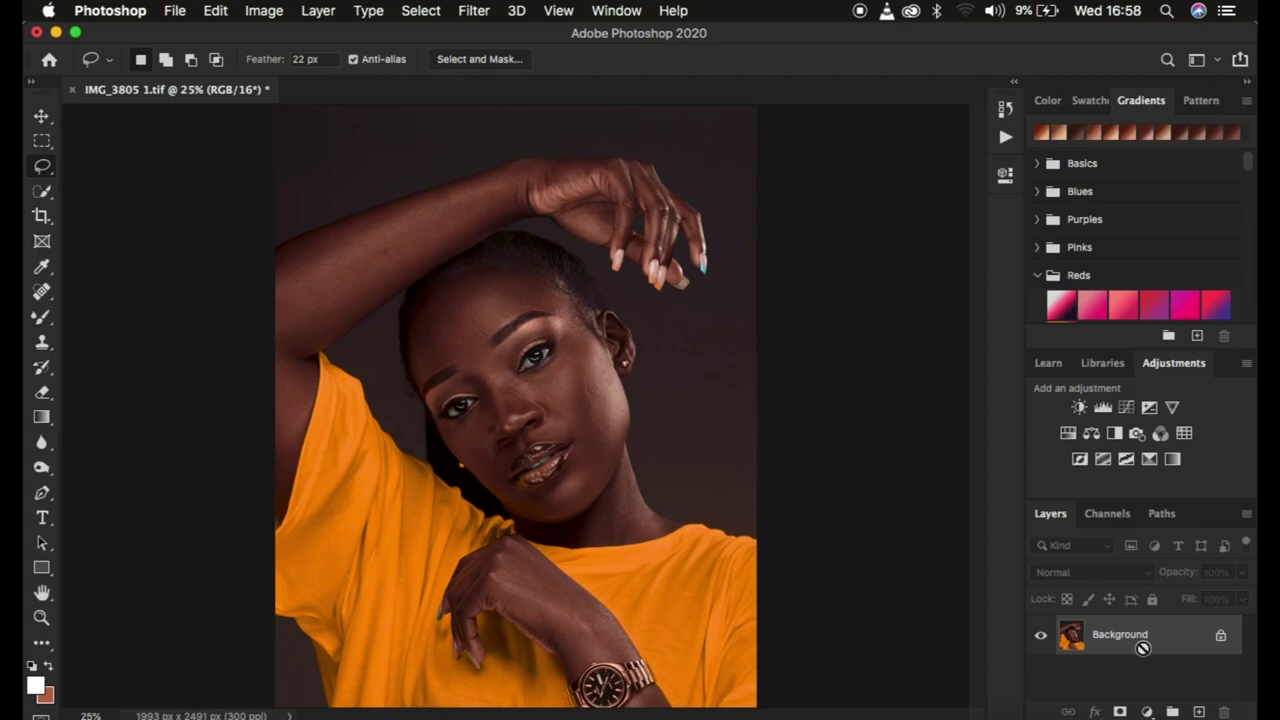
Step: Duplicate the Background layer twice, naming the lower copy low and the upper copy high
{"action": "key", "text": "super+j"}
{"action": "key", "text": "super+j"}
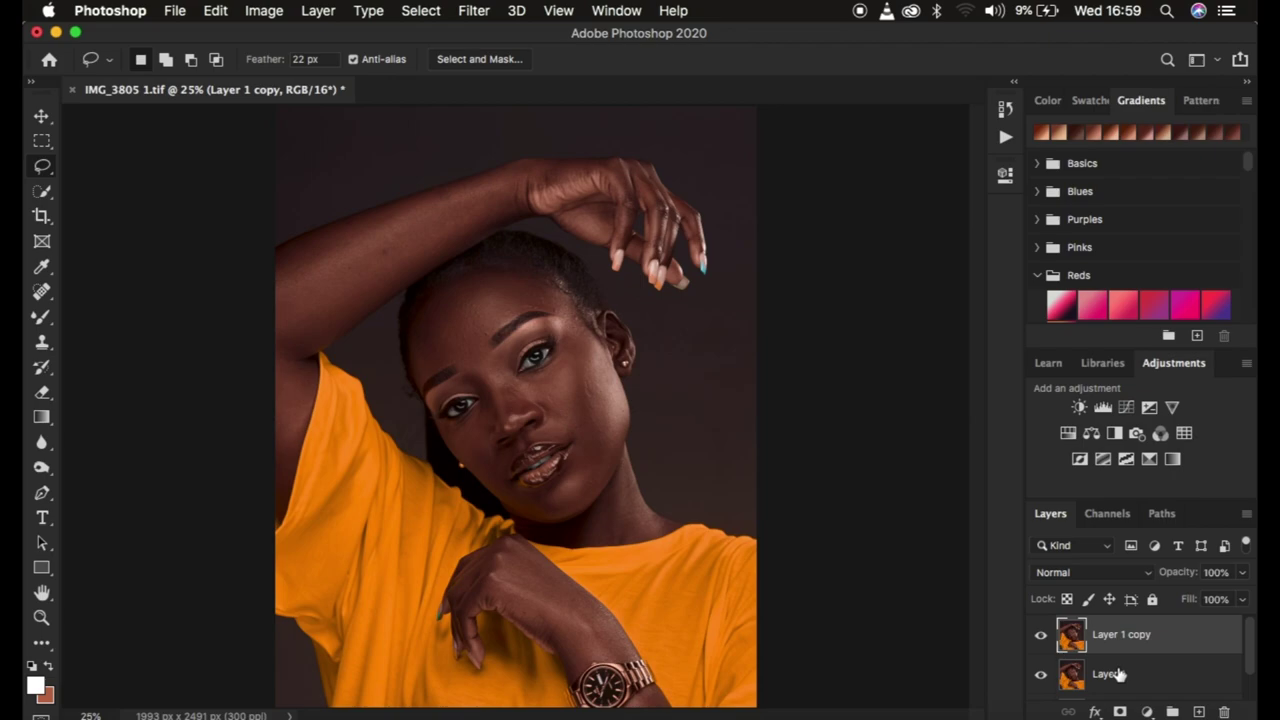
{"action": "double_click", "coordinate": [1110, 674]}
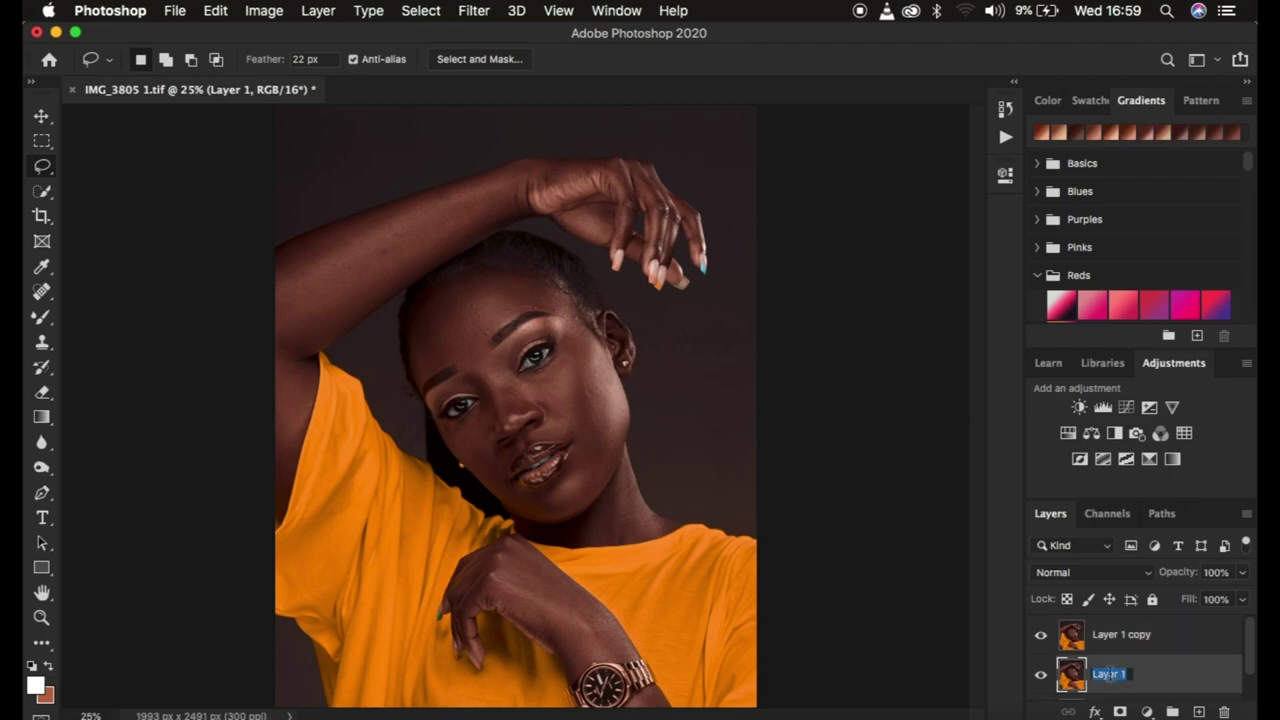
{"action": "type", "text": "low"}
{"action": "key", "text": "Return"}
{"action": "double_click", "coordinate": [1110, 636]}
{"action": "type", "text": "high"}
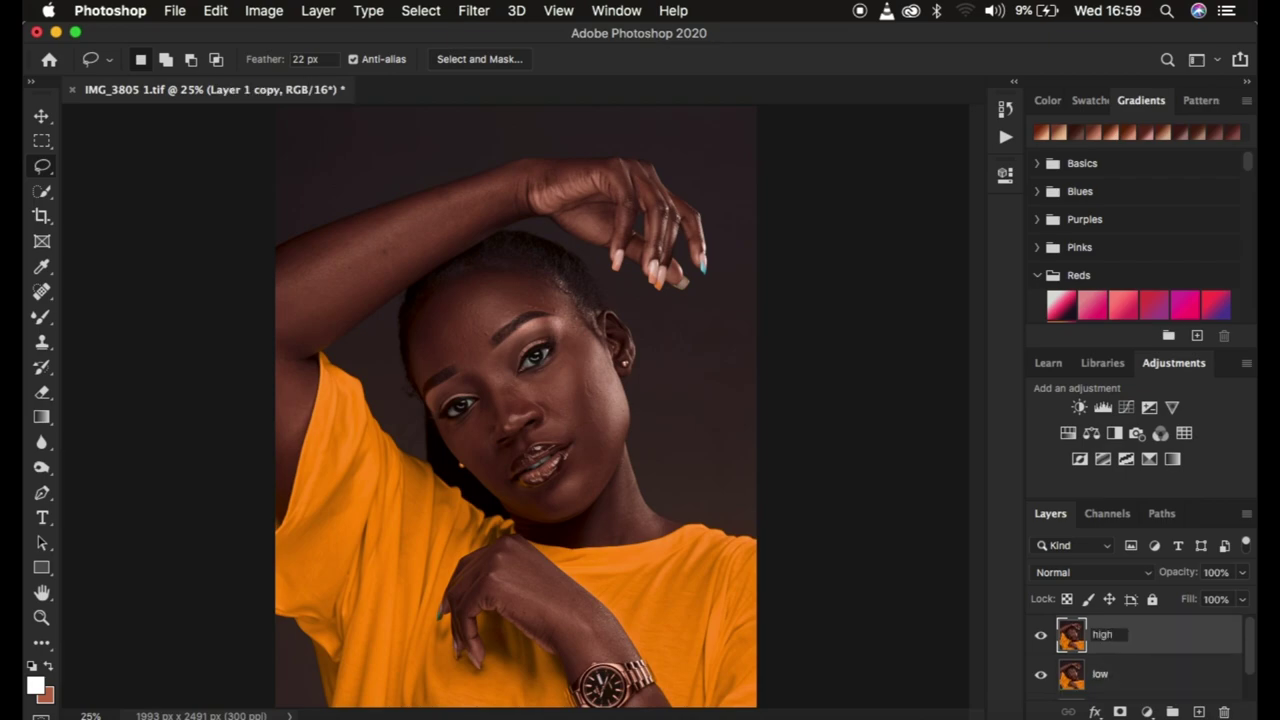
{"action": "key", "text": "Return"}
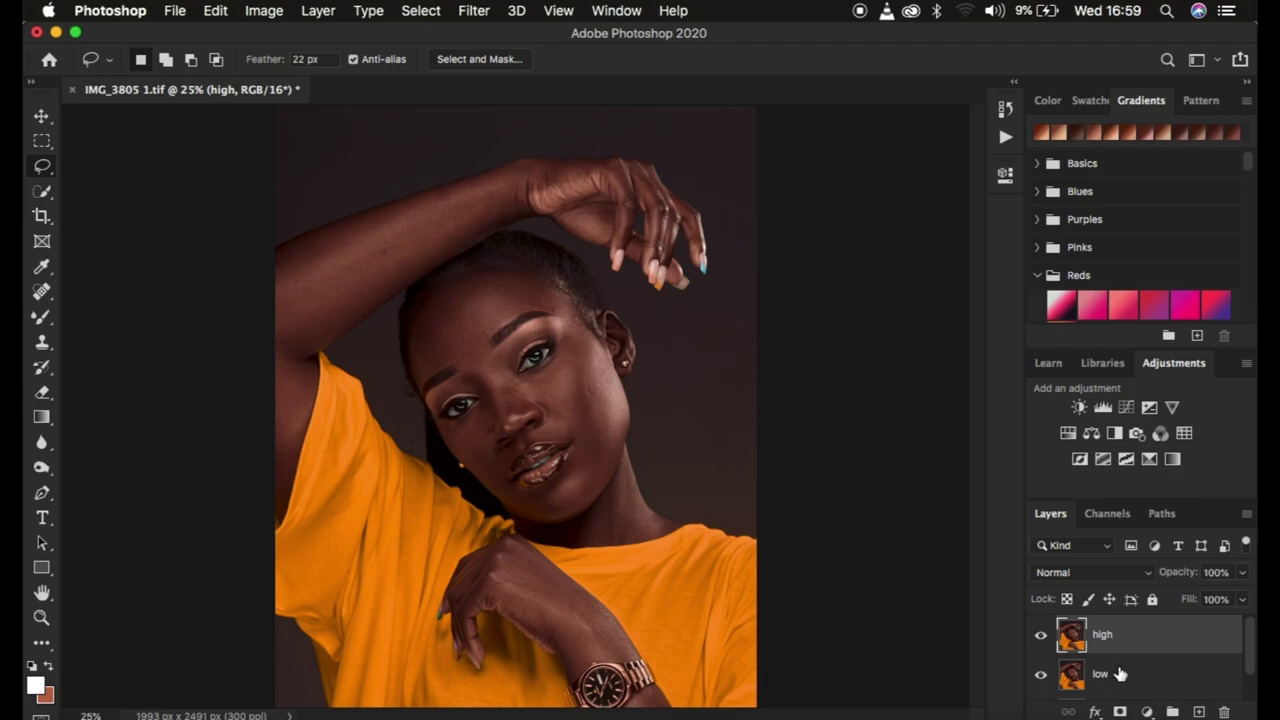
Step: Hide the high layer and open Gaussian Blur for the low layer
{"action": "left_click", "coordinate": [1041, 635]}
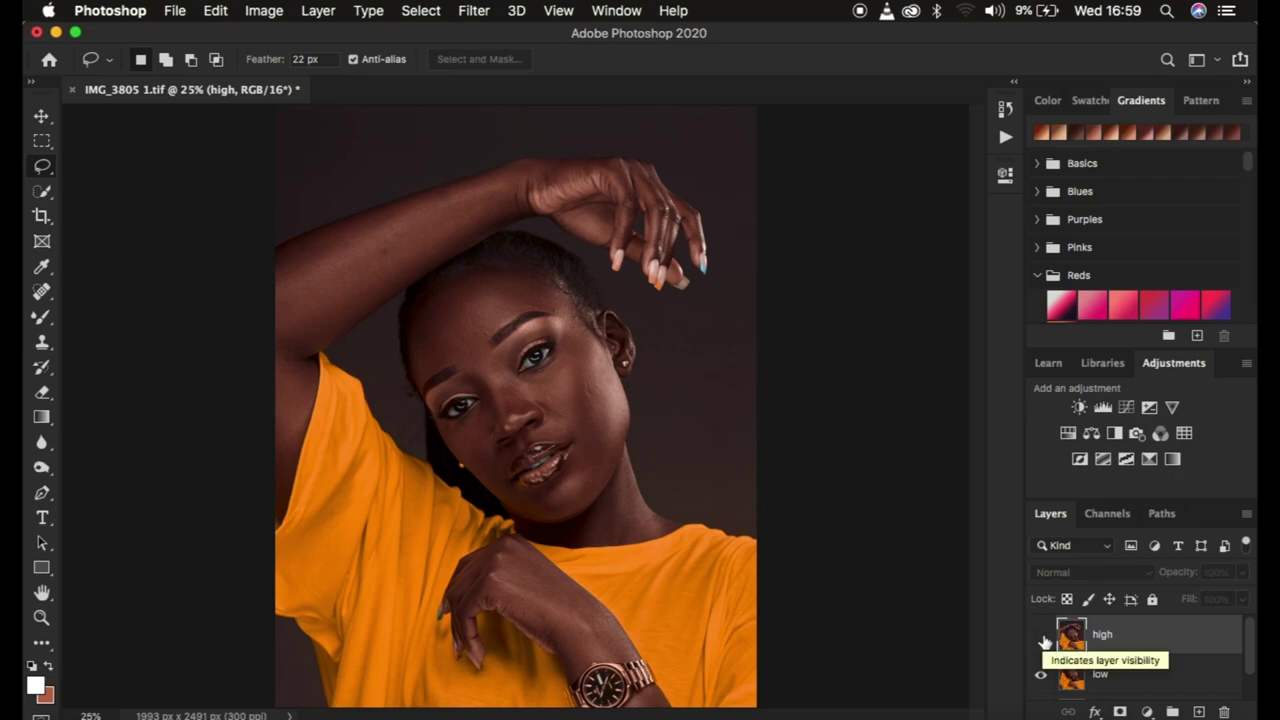
{"action": "left_click", "coordinate": [1112, 680]}
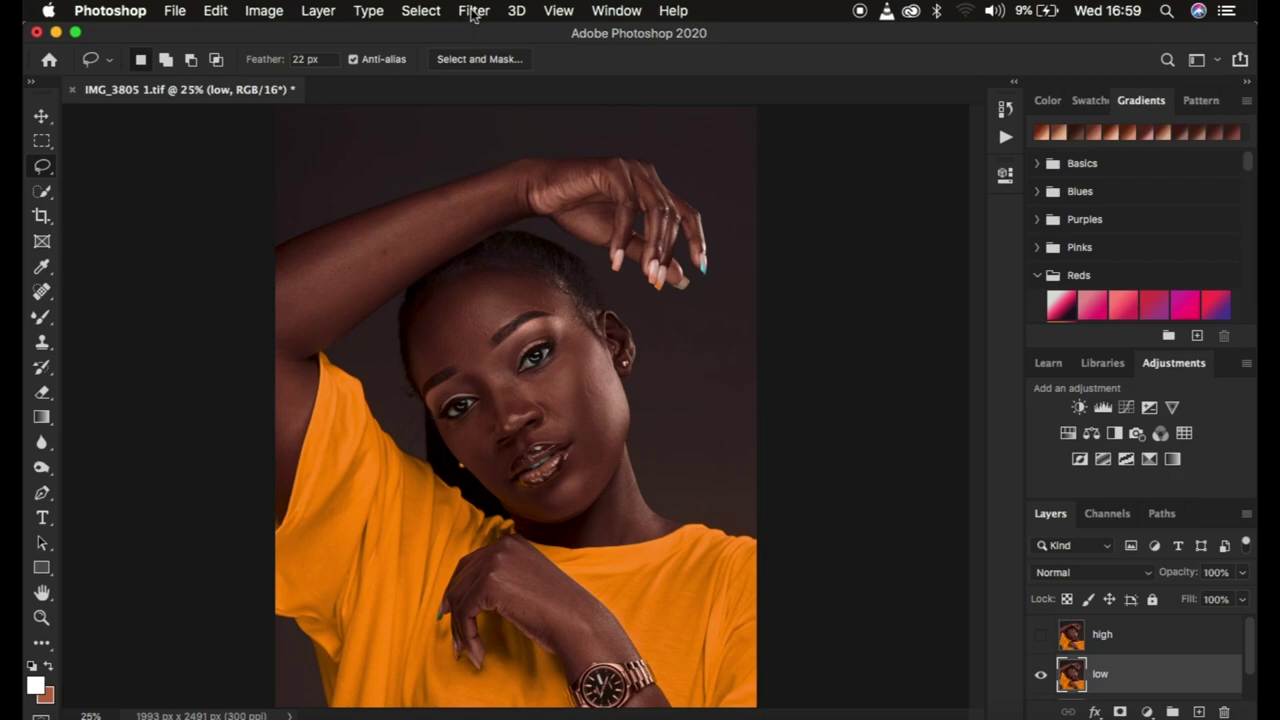
{"action": "left_click", "coordinate": [474, 12]}
{"action": "mouse_move", "coordinate": [513, 241]}
{"action": "left_click", "coordinate": [812, 313]}
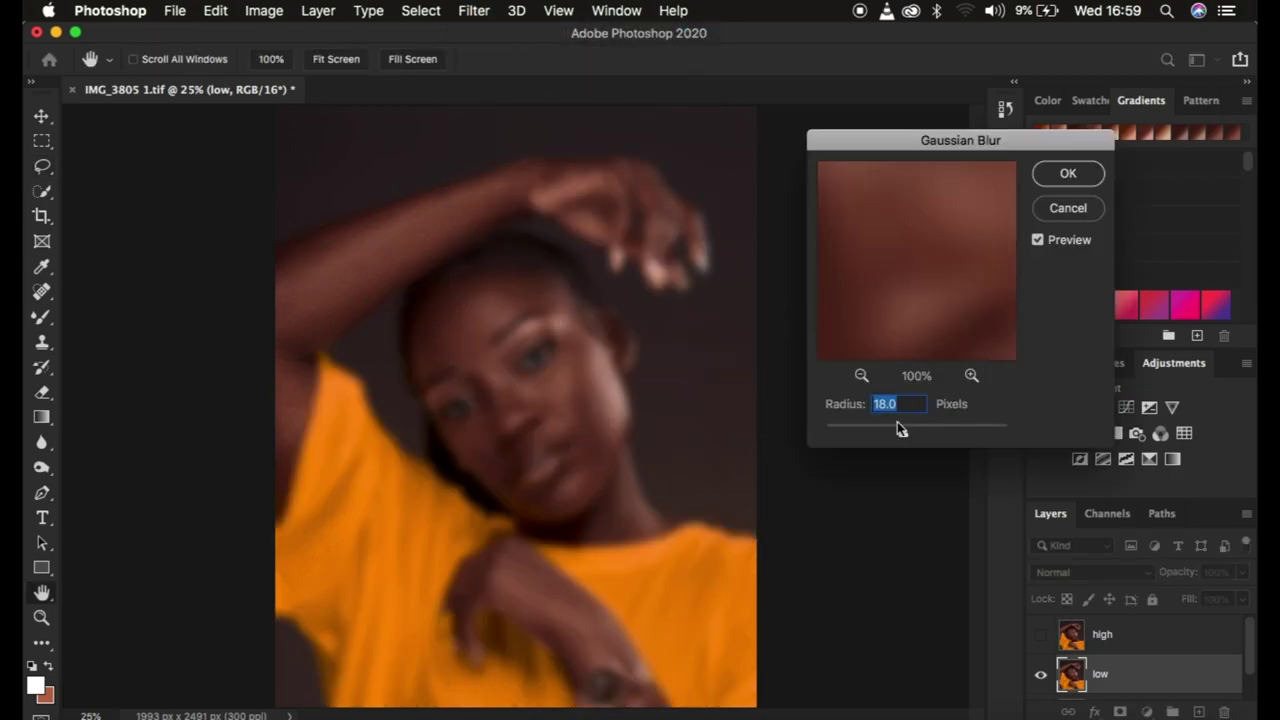
Step: Blur the low layer with a 6.0-pixel Gaussian Blur radius, checking the facial skin in the preview
{"action": "left_click_drag", "start_coordinate": [905, 433], "coordinate": [757, 418]}
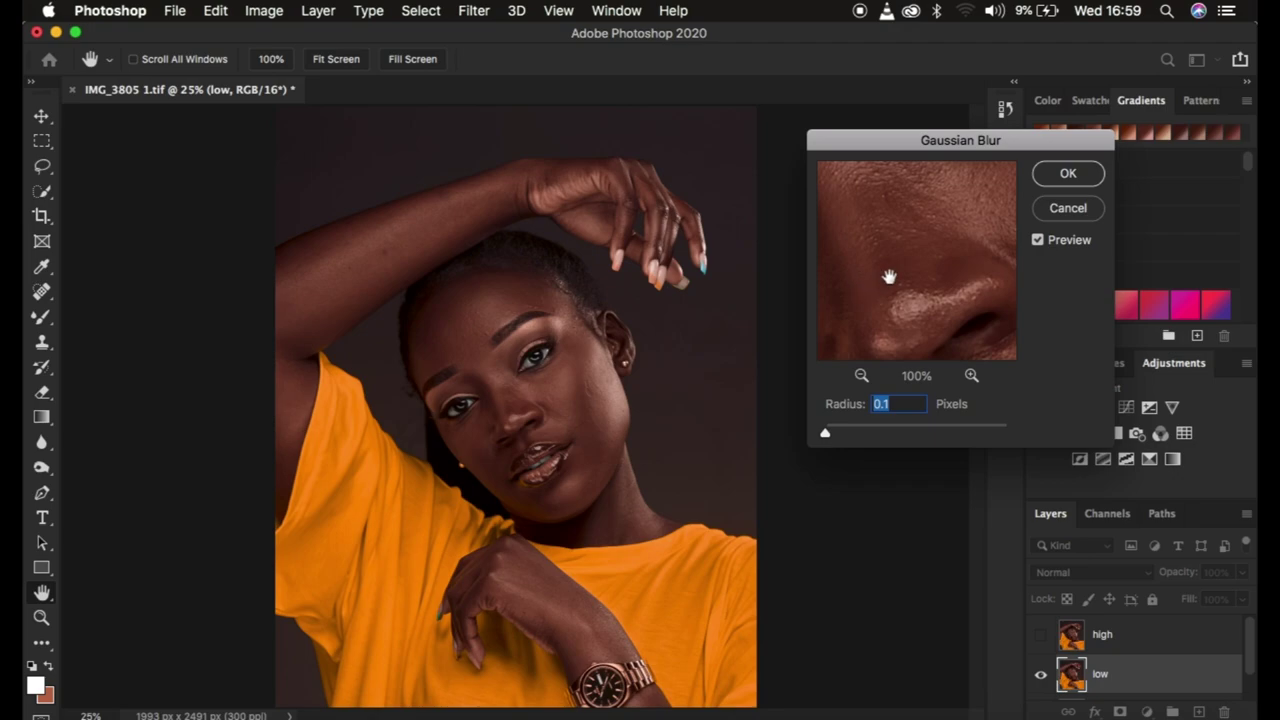
{"action": "left_click", "coordinate": [861, 376]}
{"action": "left_click", "coordinate": [861, 376]}
{"action": "left_click_drag", "start_coordinate": [943, 194], "coordinate": [987, 328]}
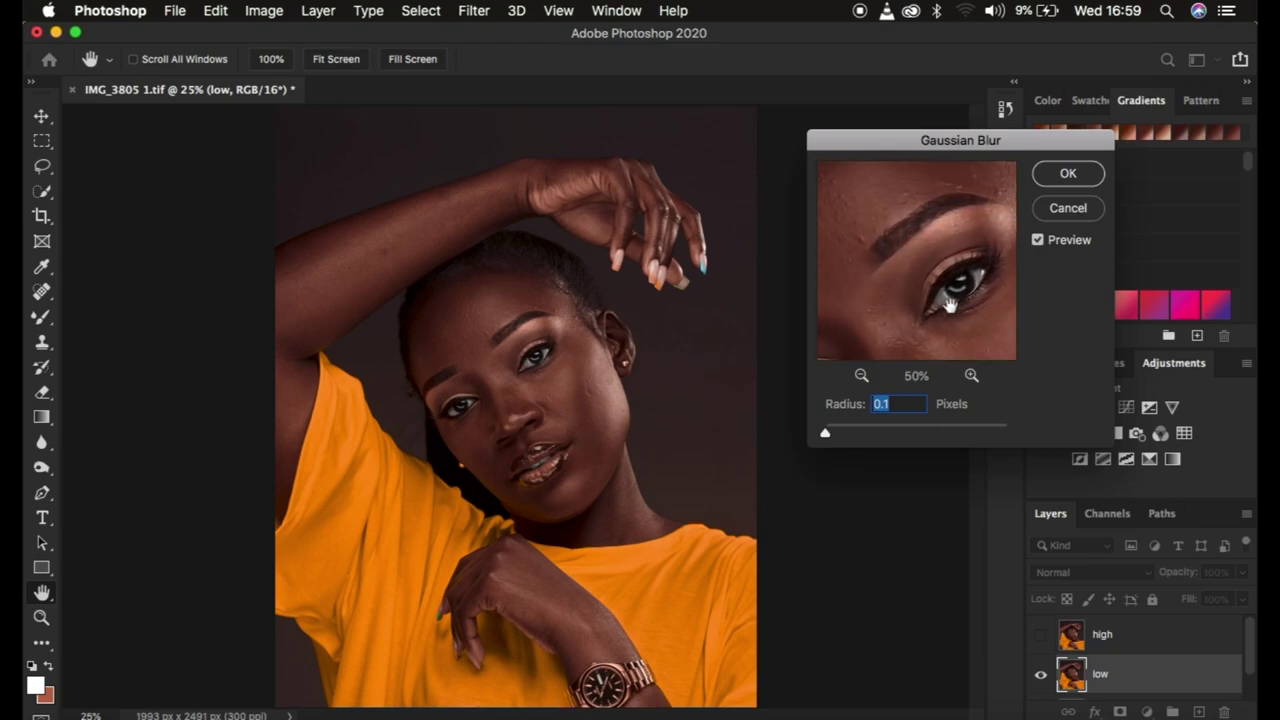
{"action": "left_click_drag", "start_coordinate": [963, 251], "coordinate": [986, 257]}
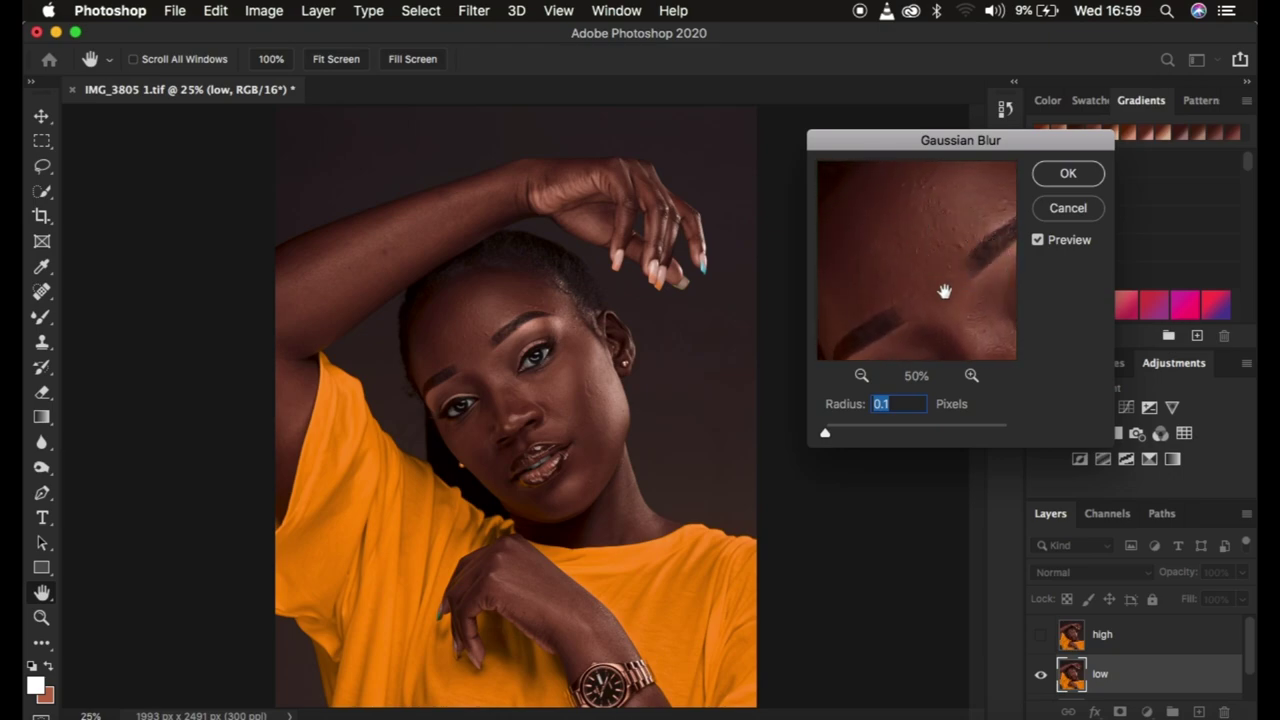
{"action": "left_click", "coordinate": [970, 376]}
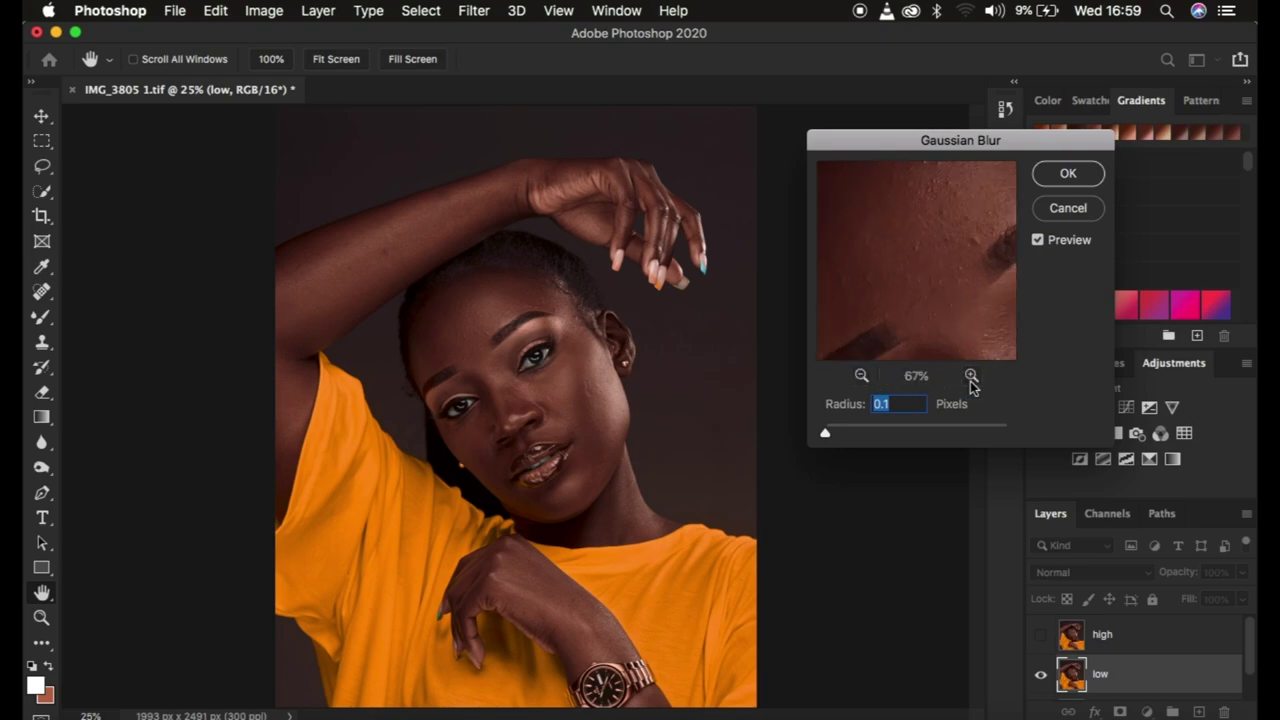
{"action": "left_click_drag", "start_coordinate": [920, 269], "coordinate": [897, 296]}
{"action": "left_click_drag", "start_coordinate": [826, 434], "coordinate": [840, 438]}
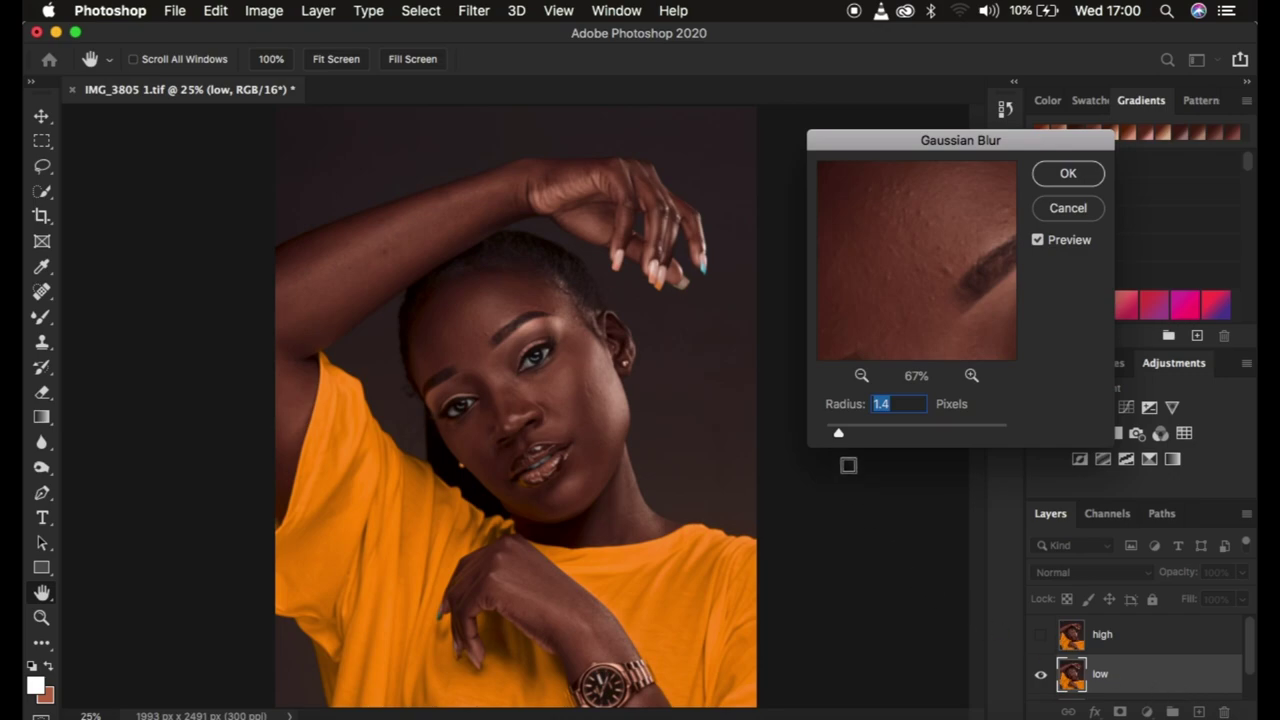
{"action": "left_click_drag", "start_coordinate": [840, 434], "coordinate": [880, 438]}
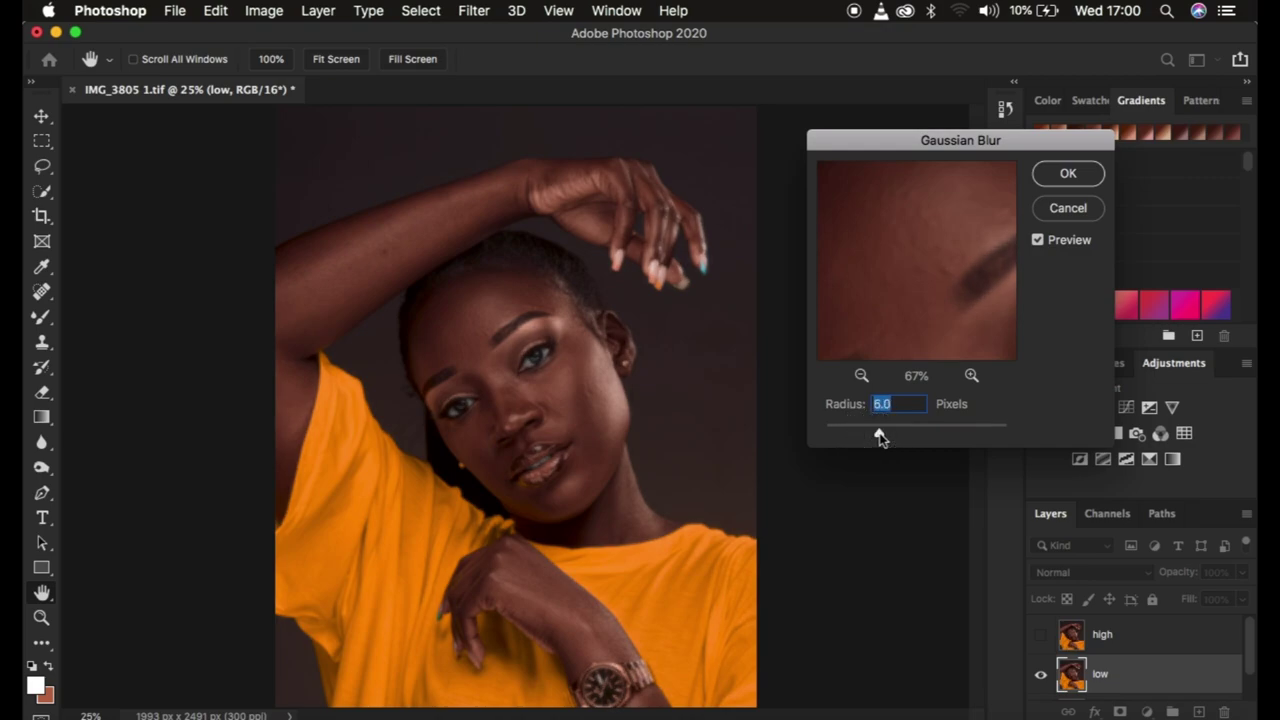
{"action": "left_click_drag", "start_coordinate": [920, 306], "coordinate": [888, 229]}
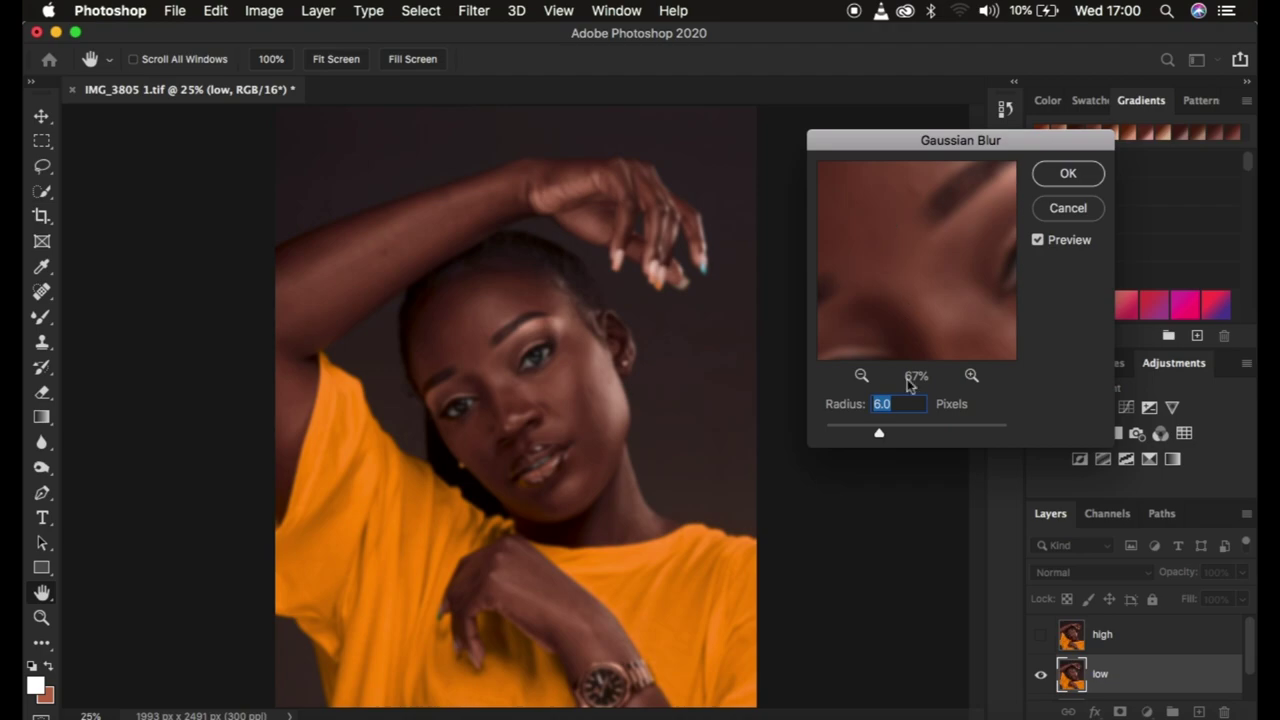
{"action": "mouse_move", "coordinate": [877, 434]}
{"action": "left_mouse_down"}
{"action": "mouse_move", "coordinate": [860, 446]}
{"action": "mouse_move", "coordinate": [879, 432]}
{"action": "left_mouse_up"}
{"action": "left_click_drag", "start_coordinate": [904, 264], "coordinate": [918, 252]}
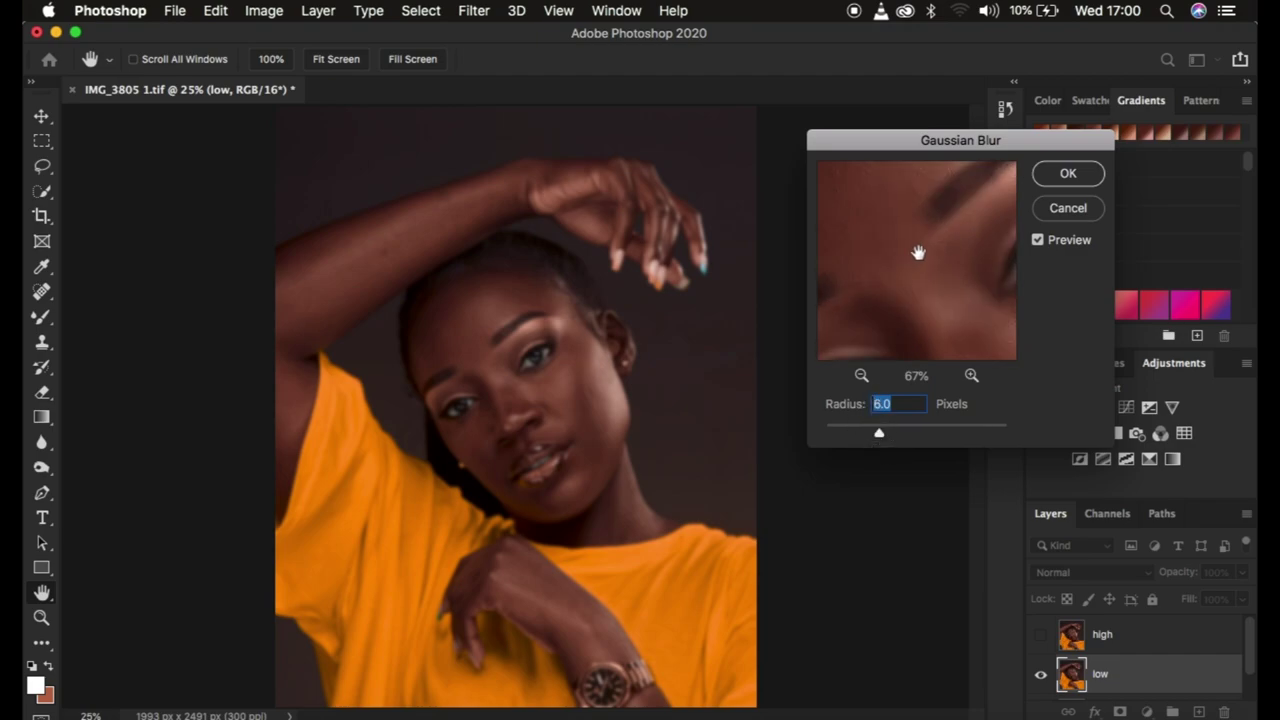
{"action": "left_click", "coordinate": [1050, 173]}
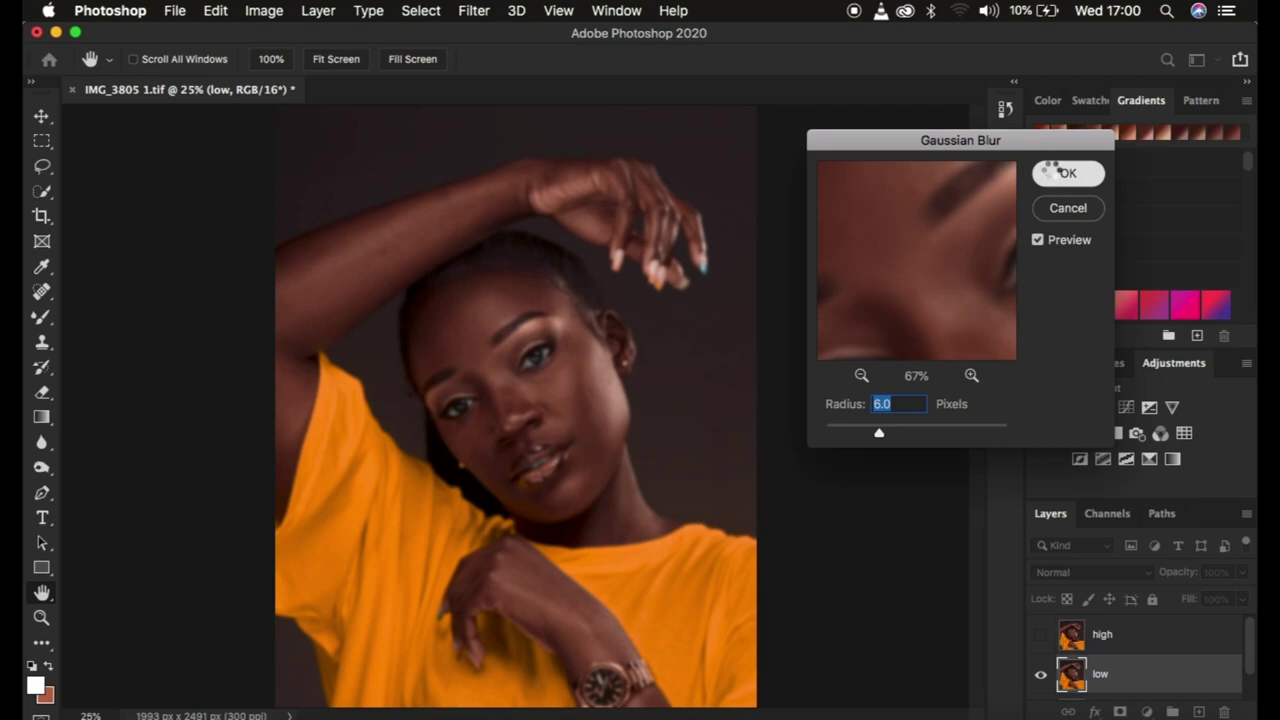
{"action": "key", "text": "l"}
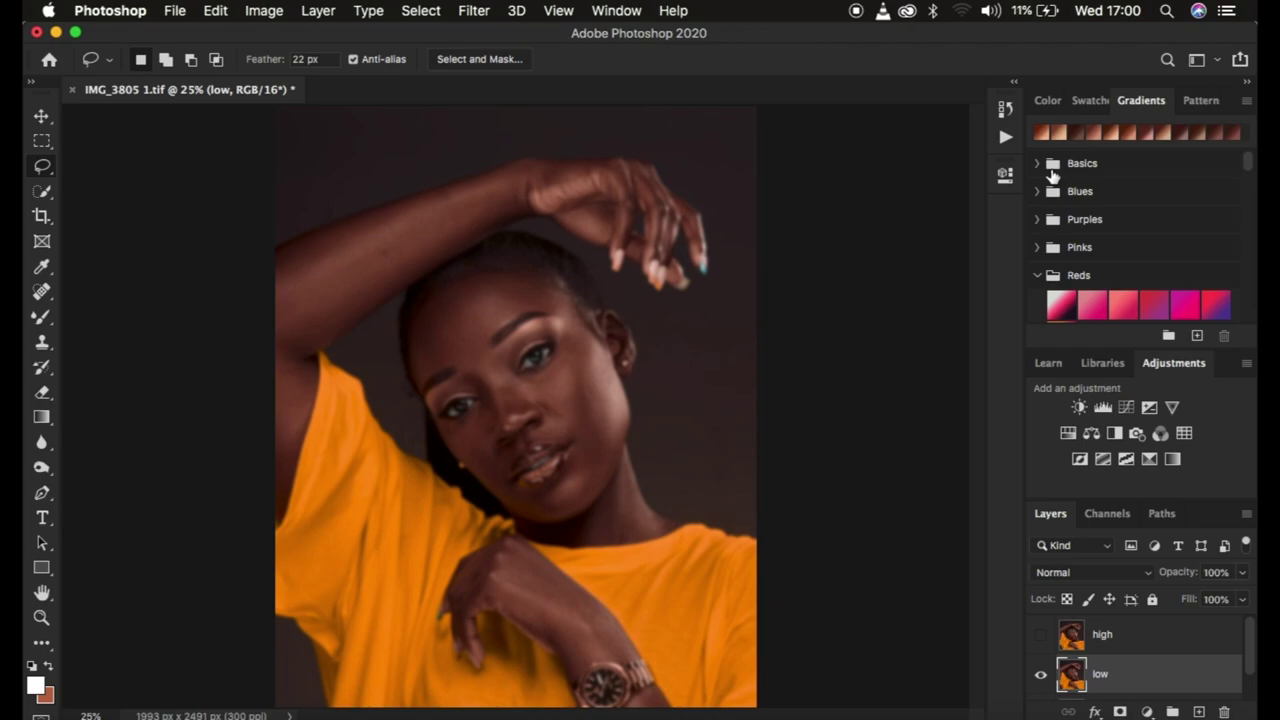
Step: Show the high layer and open Apply Image on it, using the low layer's RGB channel as the source
{"action": "left_click", "coordinate": [1132, 638]}
{"action": "left_click", "coordinate": [1040, 638]}
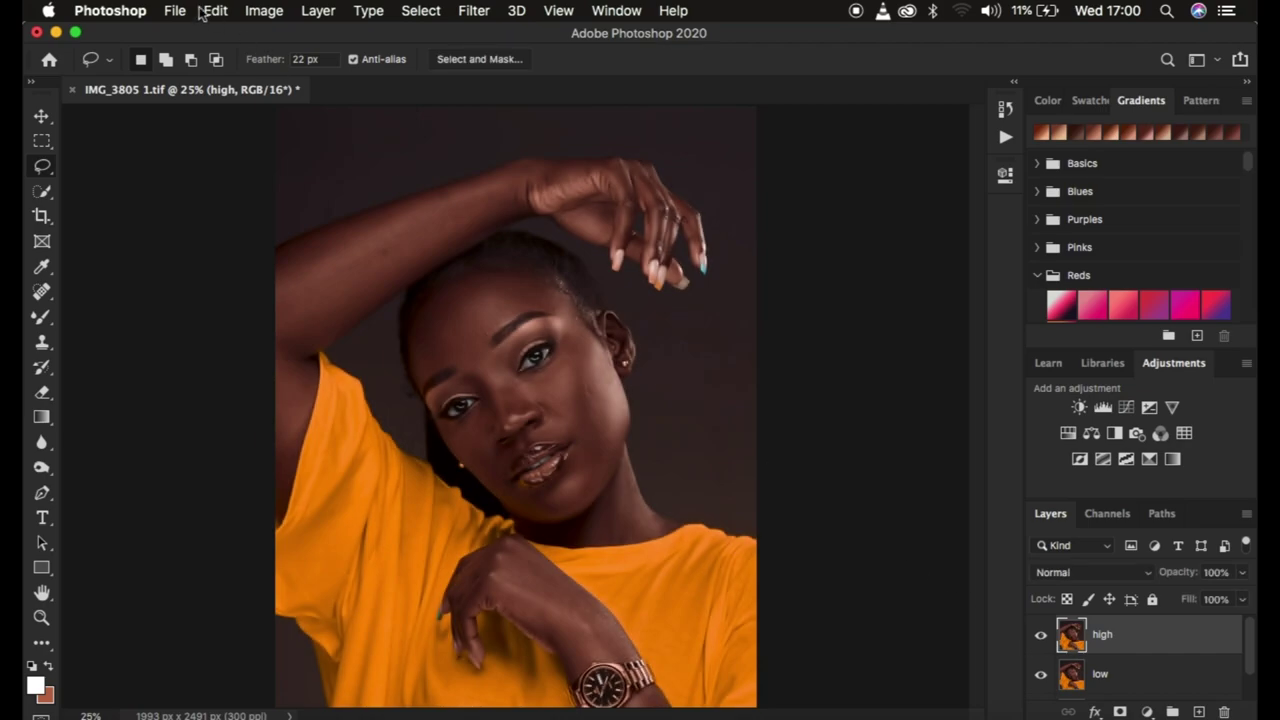
{"action": "left_click", "coordinate": [263, 10]}
{"action": "left_click", "coordinate": [297, 303]}
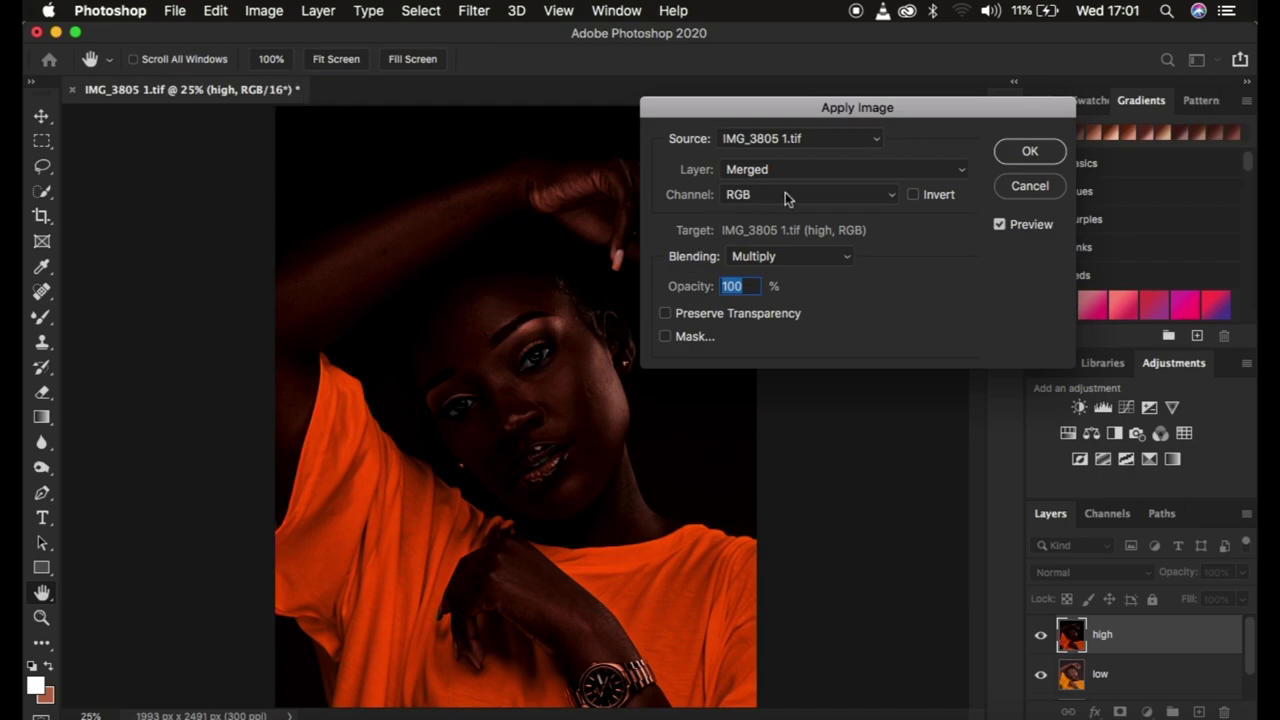
{"action": "left_click", "coordinate": [755, 170]}
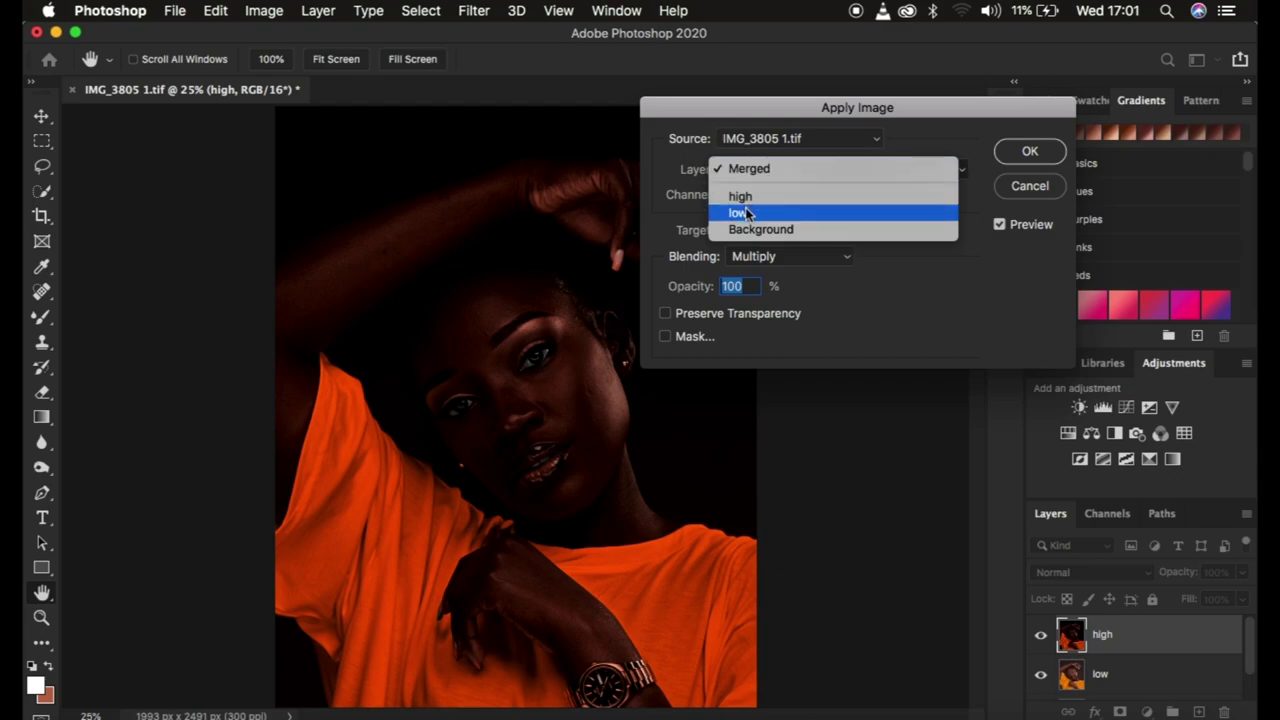
{"action": "left_click", "coordinate": [745, 213]}
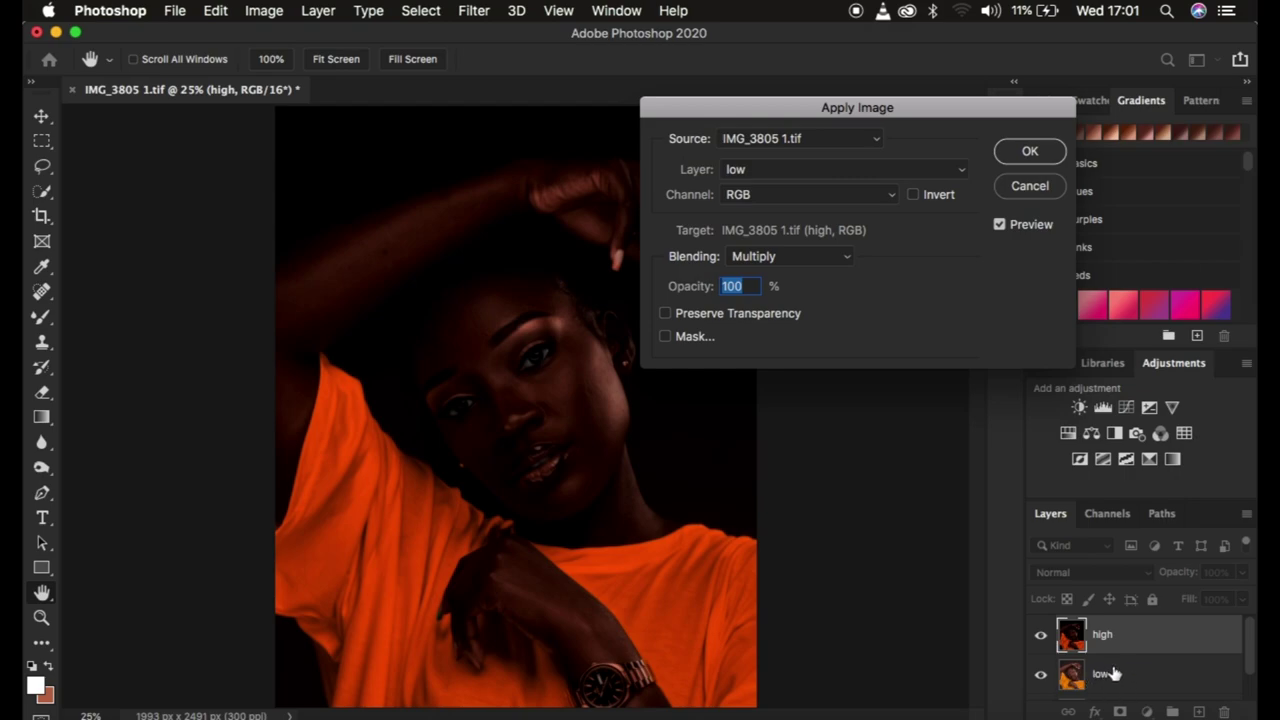
{"action": "left_click", "coordinate": [752, 193]}
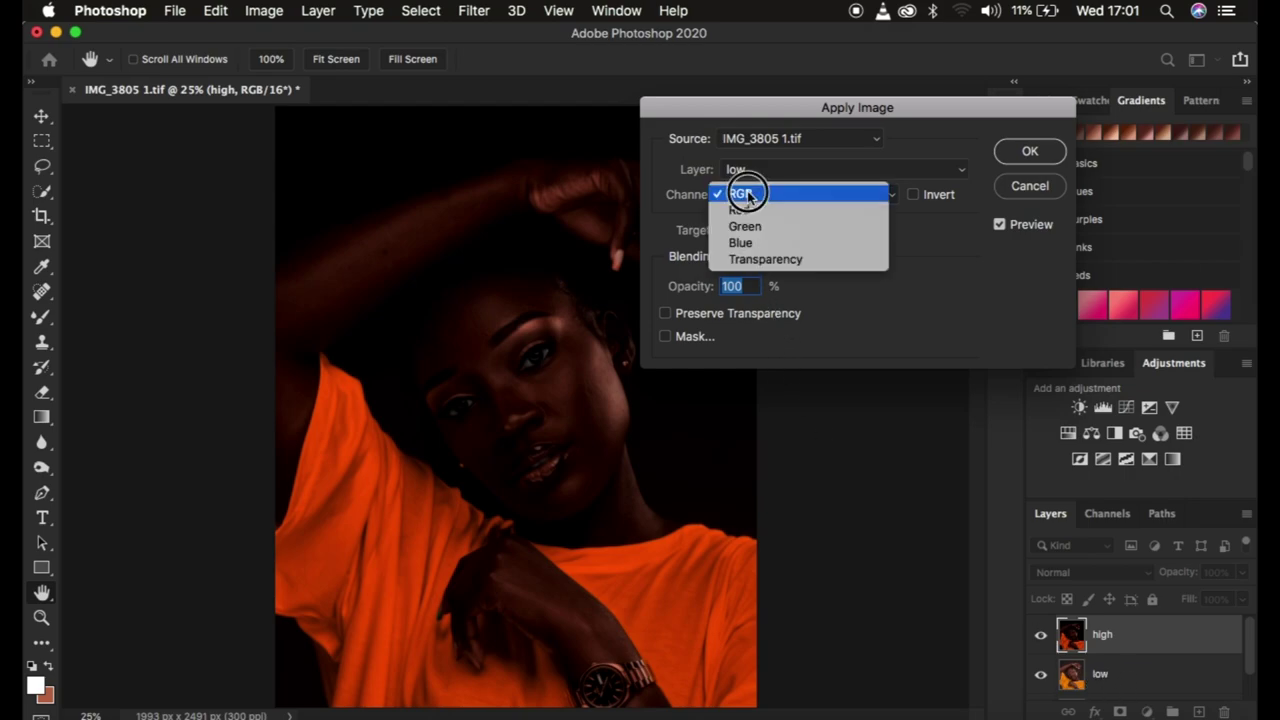
{"action": "left_click", "coordinate": [750, 192]}
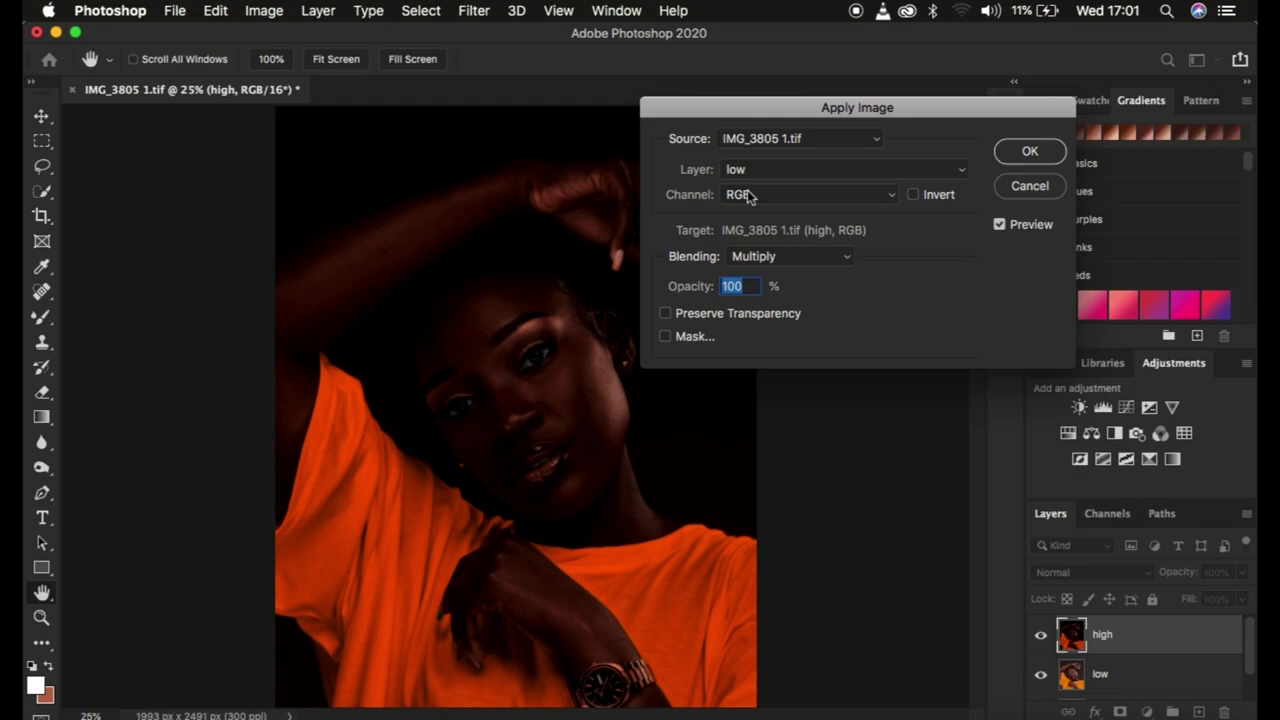
Step: Set the Apply Image blending to Add with scale 2 and offset 0, and invert the source channel
{"action": "left_click", "coordinate": [758, 258]}
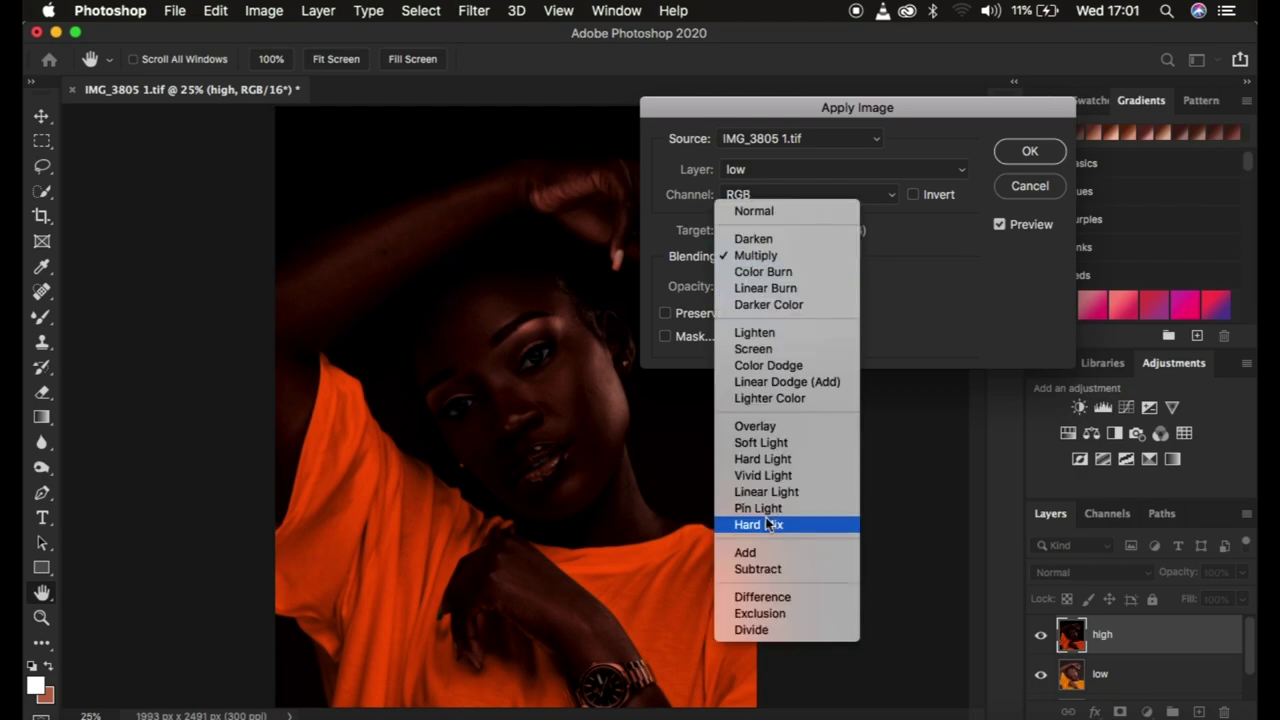
{"action": "left_click", "coordinate": [752, 552]}
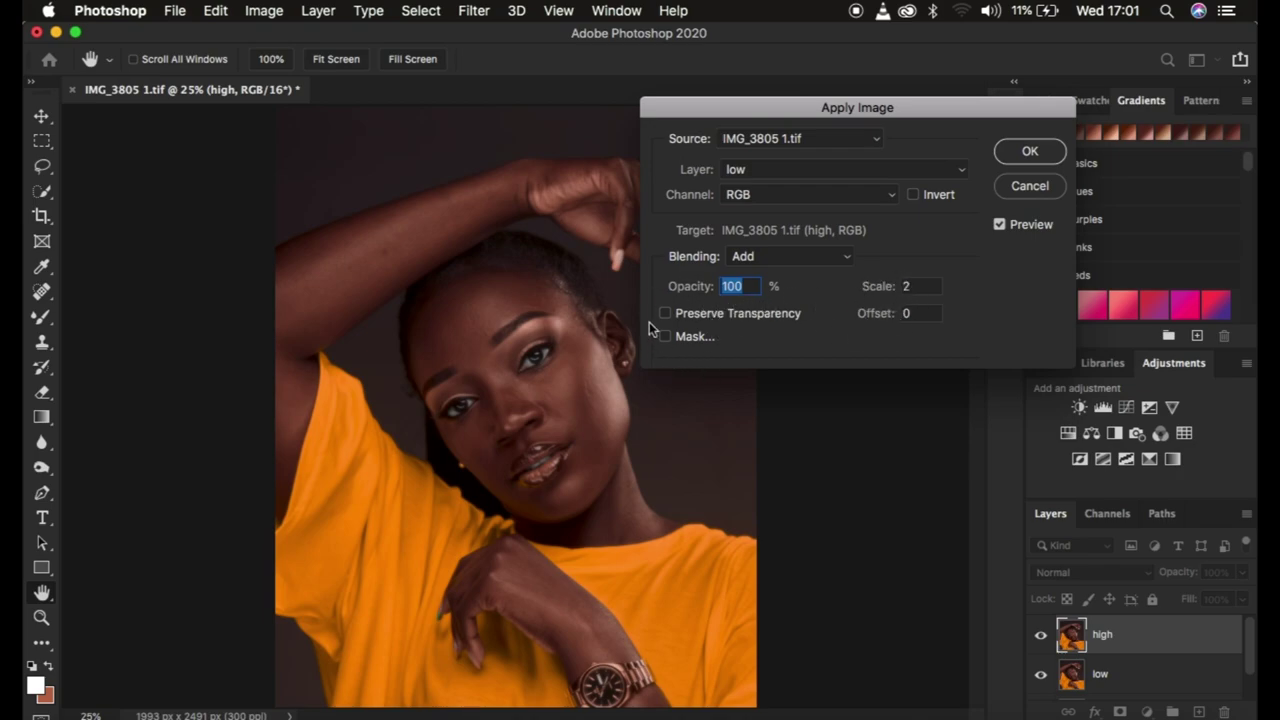
{"action": "left_click", "coordinate": [912, 196]}
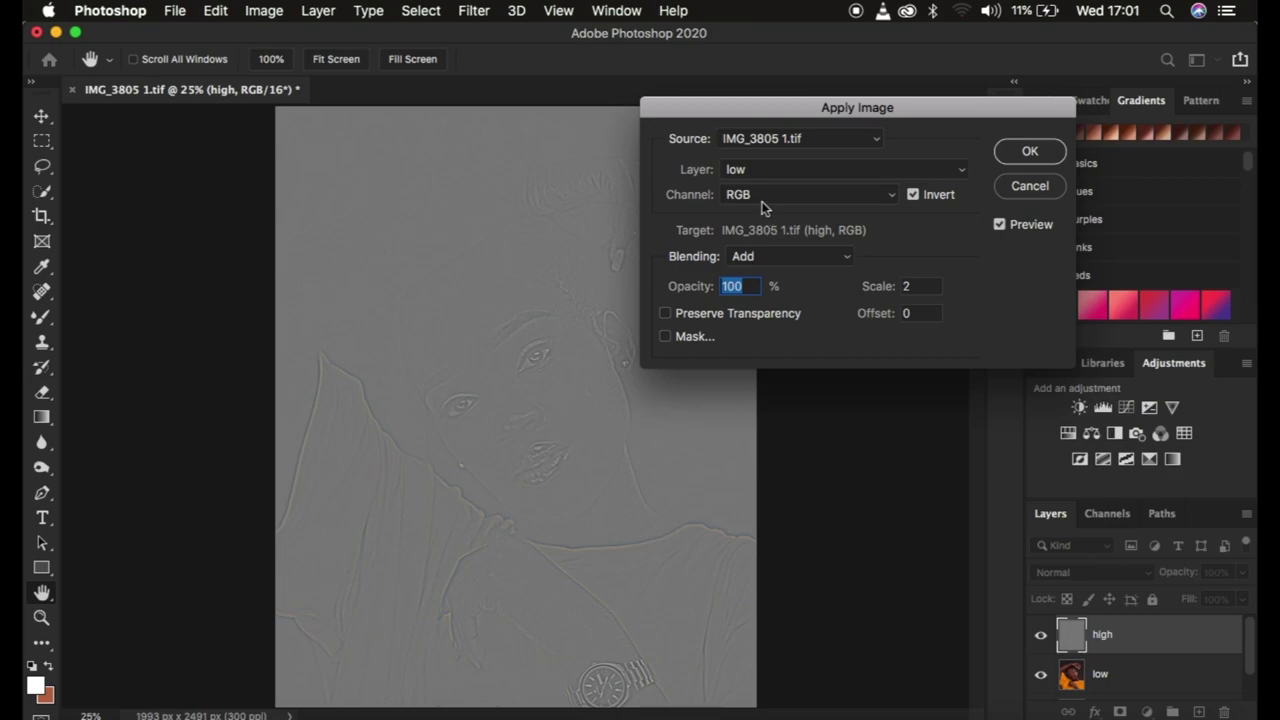
Step: Try Subtract blending with the low layer as source, scale 2 and offset 128, without inverting the channel
{"action": "left_click", "coordinate": [753, 170]}
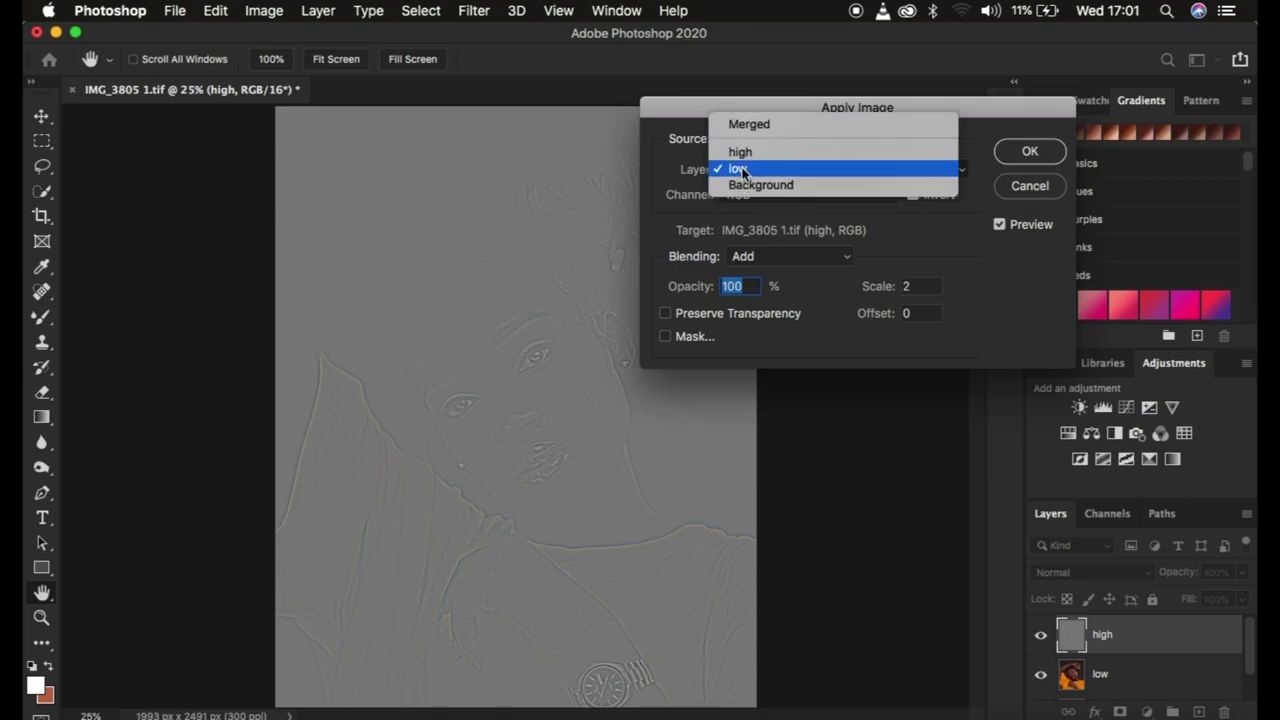
{"action": "left_click", "coordinate": [739, 168]}
{"action": "left_click", "coordinate": [765, 256]}
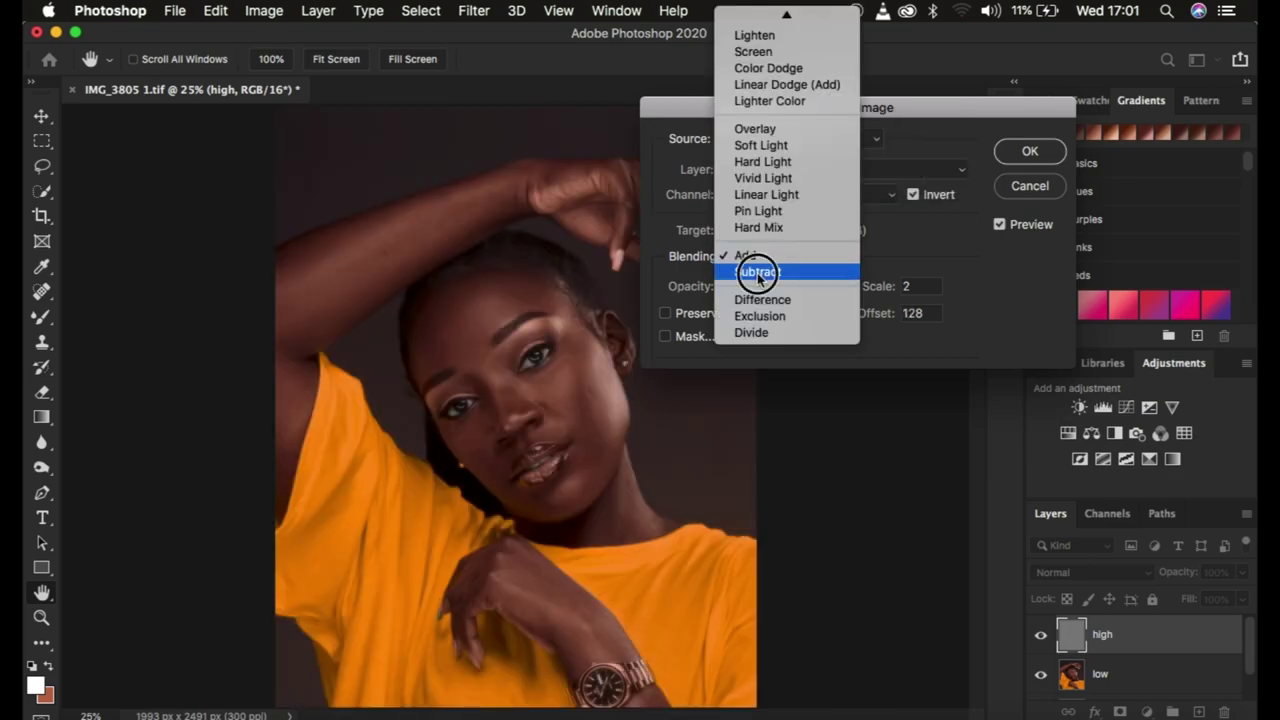
{"action": "left_click", "coordinate": [757, 272]}
{"action": "left_click", "coordinate": [914, 195]}
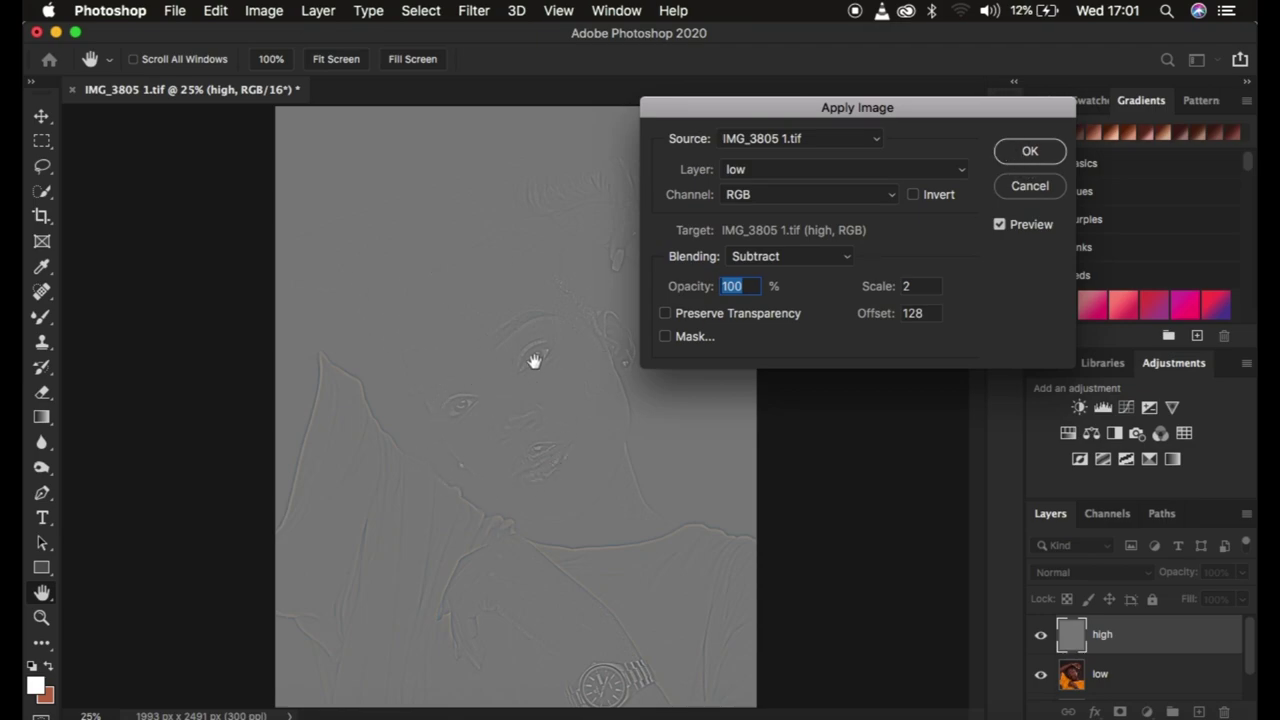
Step: Return the blending to Add with the source inverted, scale 2 and offset 0, and apply it to the high layer
{"action": "left_click", "coordinate": [762, 257]}
{"action": "left_click", "coordinate": [750, 237]}
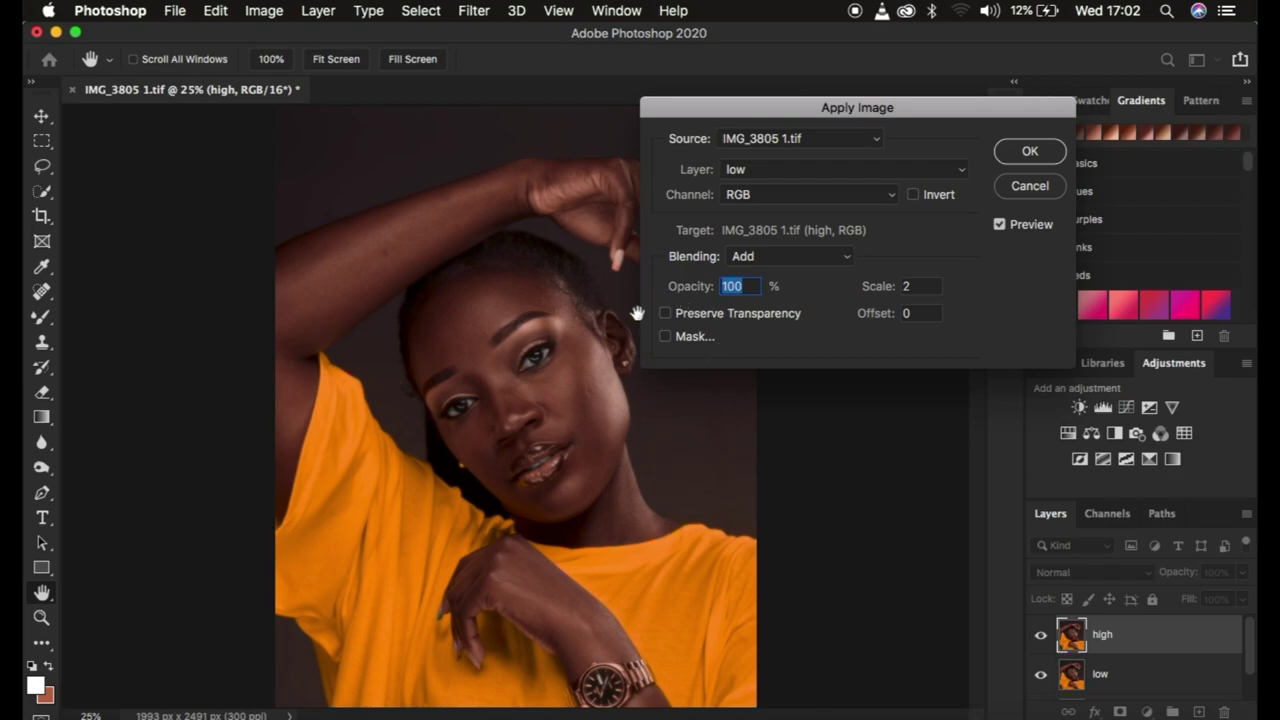
{"action": "left_click", "coordinate": [913, 195]}
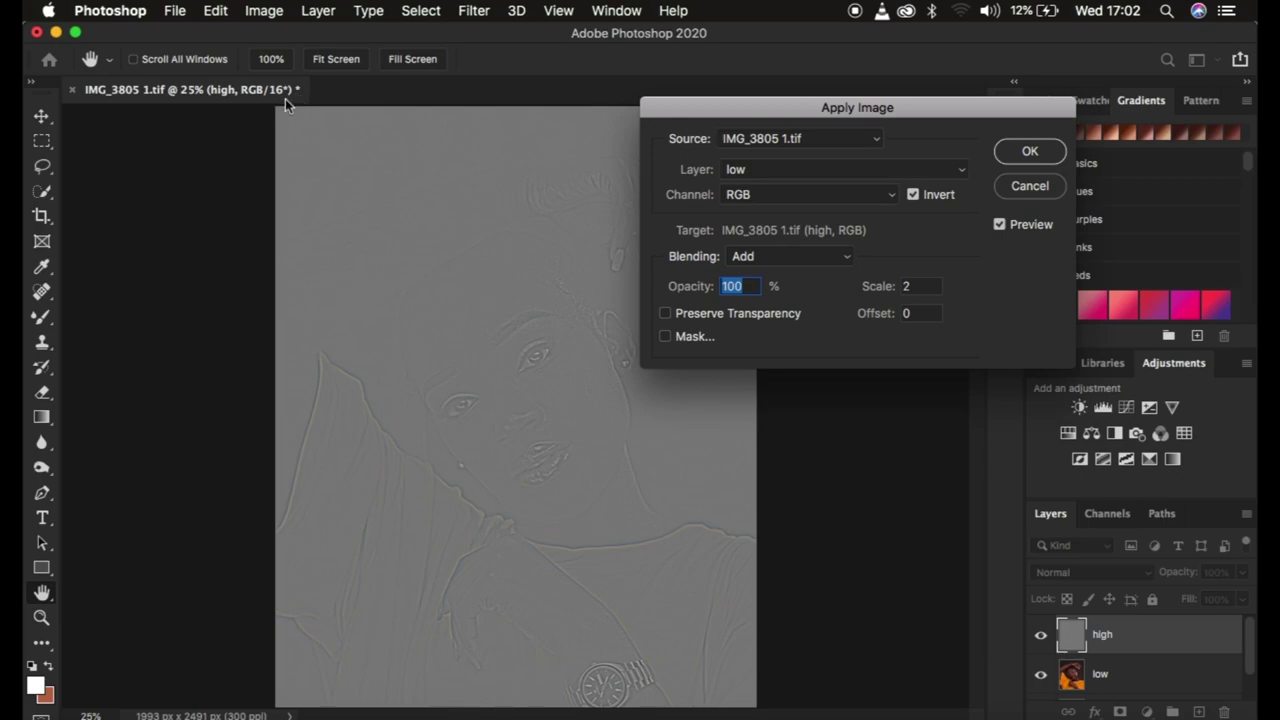
{"action": "left_click", "coordinate": [1029, 153]}
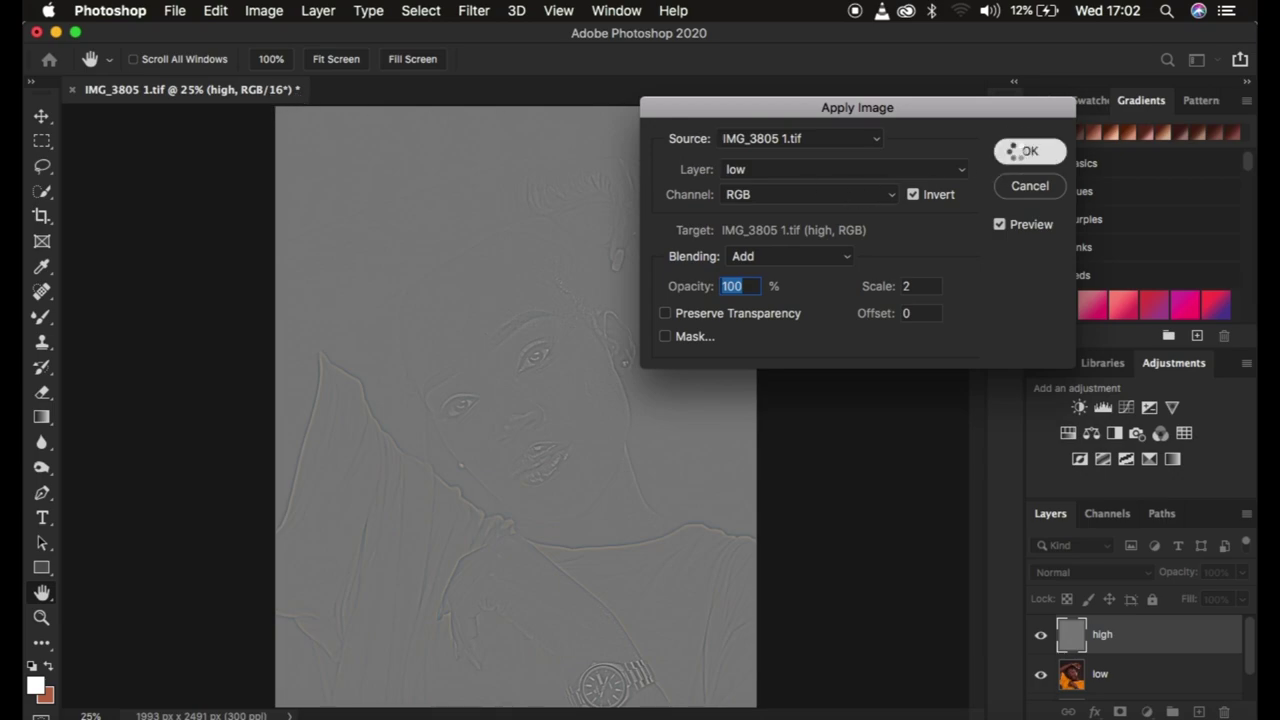
Step: Set the high layer's blend mode to Linear Light and select the high and low layers together
{"action": "left_click", "coordinate": [1062, 574]}
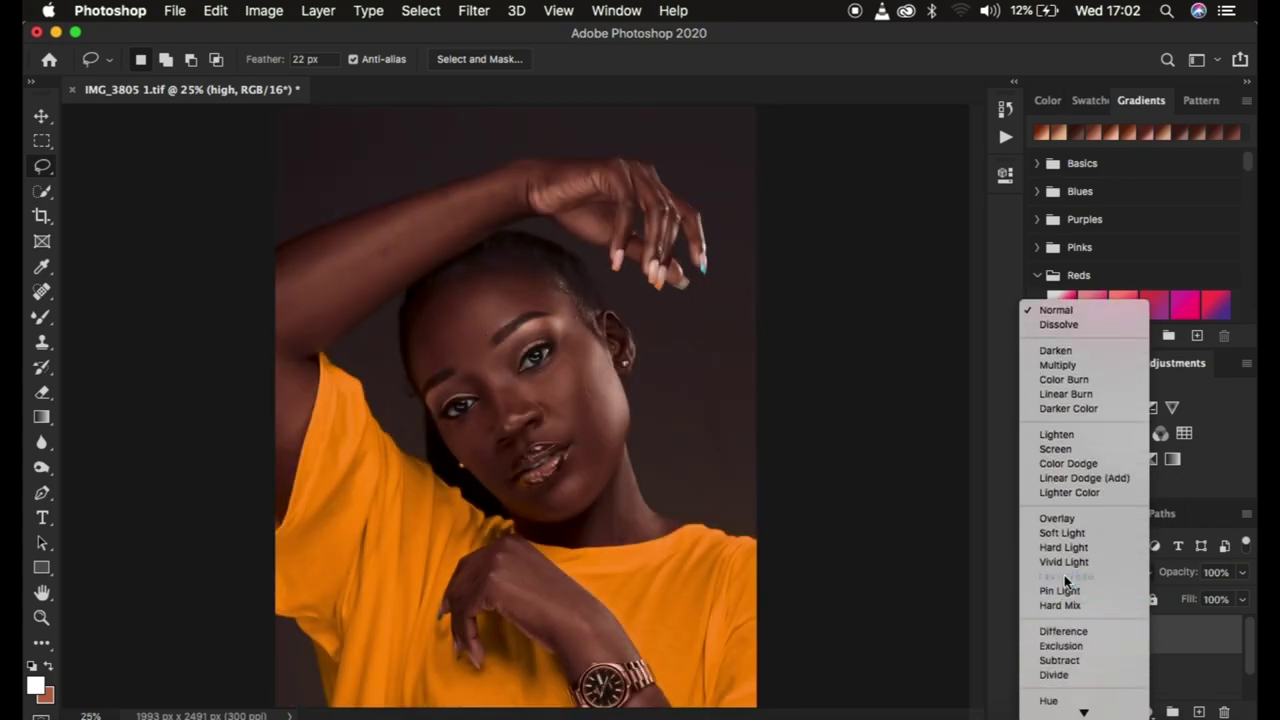
{"action": "left_click", "coordinate": [1064, 576]}
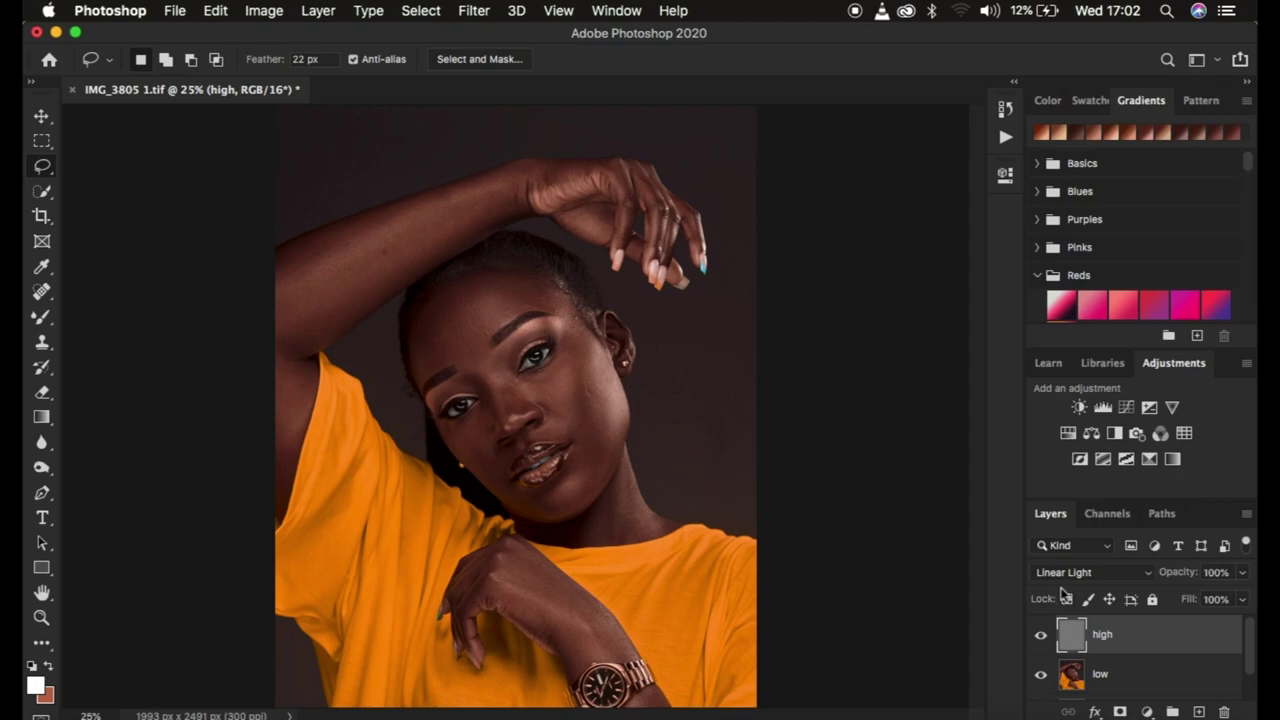
{"action": "left_click", "coordinate": [1163, 678], "text": "shift"}
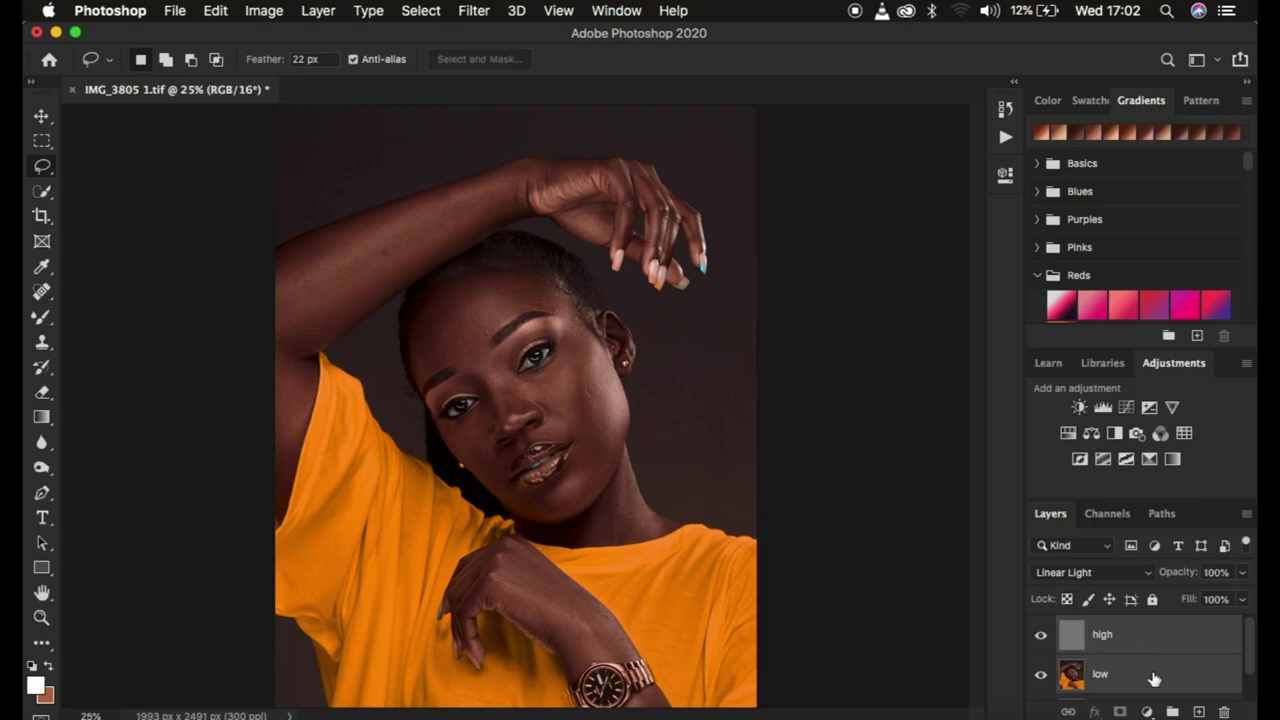
Step: Group the selected high and low layers and name the group freq sep
{"action": "key", "text": "super+g"}
{"action": "double_click", "coordinate": [1108, 627]}
{"action": "type", "text": "freq"}
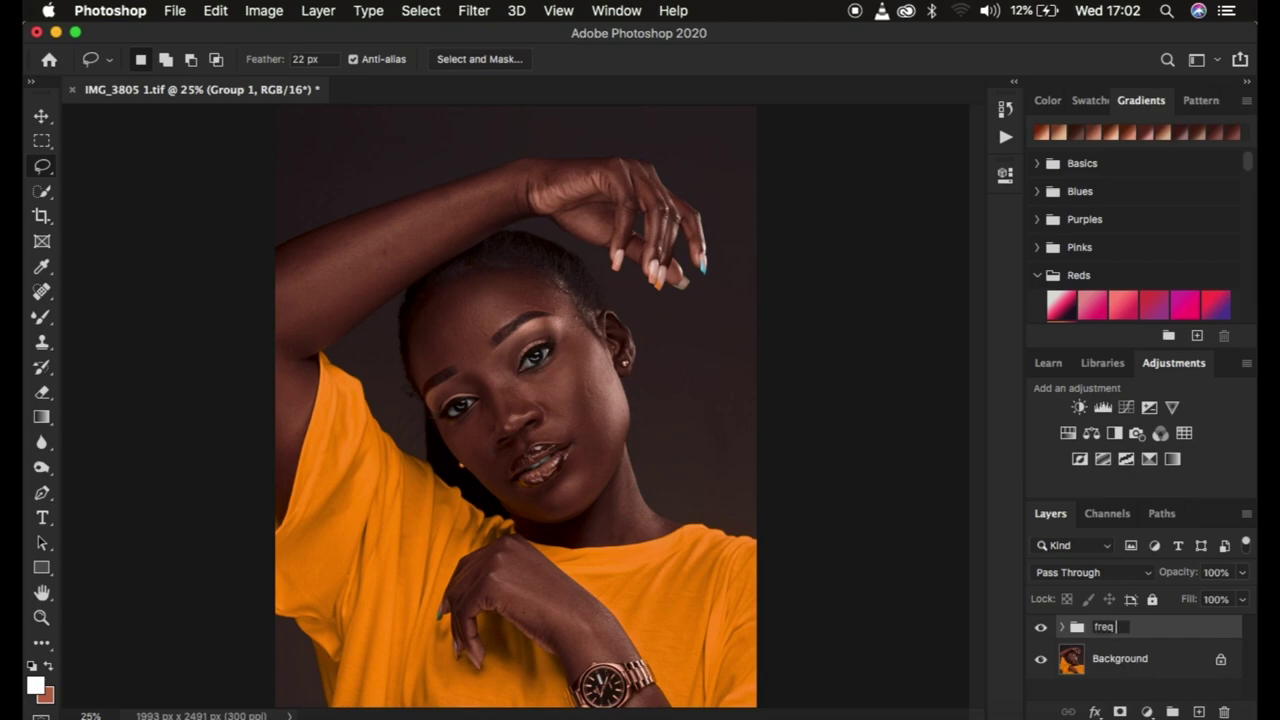
{"action": "key", "text": "Return"}
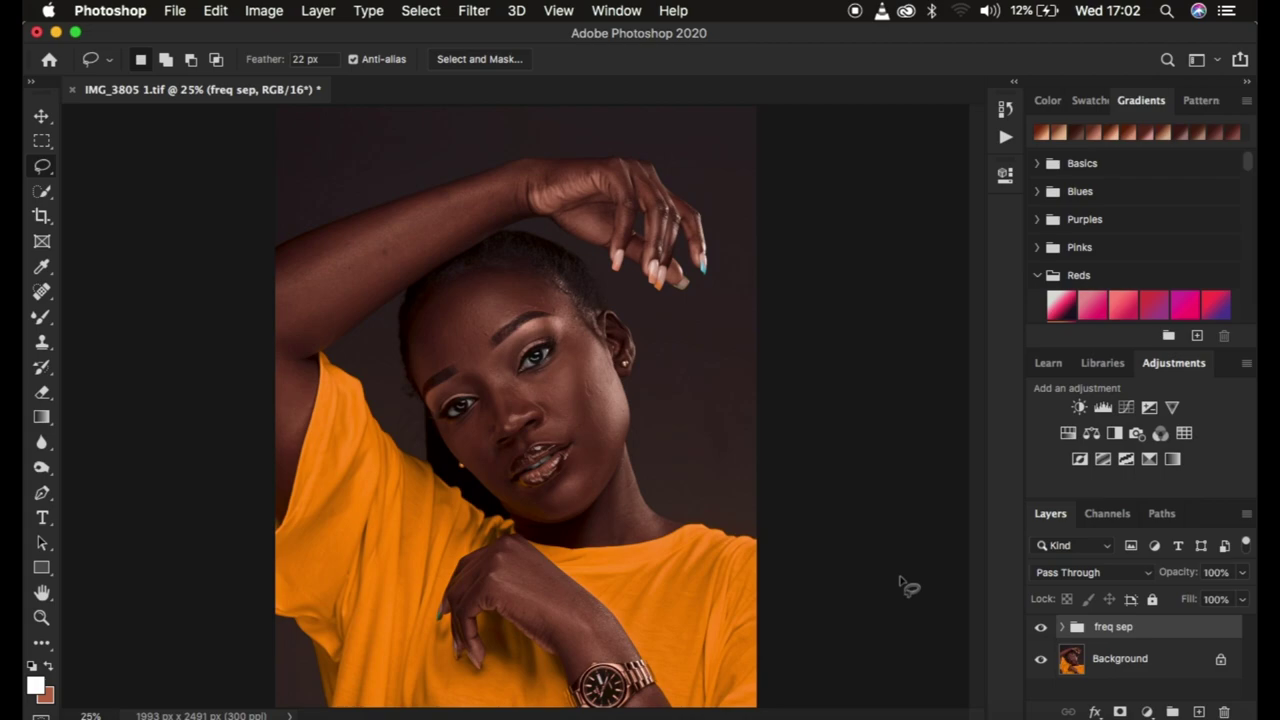
Step: Expand the freq sep group, select the low layer and activate the Mixer Brush tool
{"action": "left_click", "coordinate": [1062, 627]}
{"action": "scroll", "coordinate": [1160, 686], "scroll_direction": "down", "scroll_amount": 2}
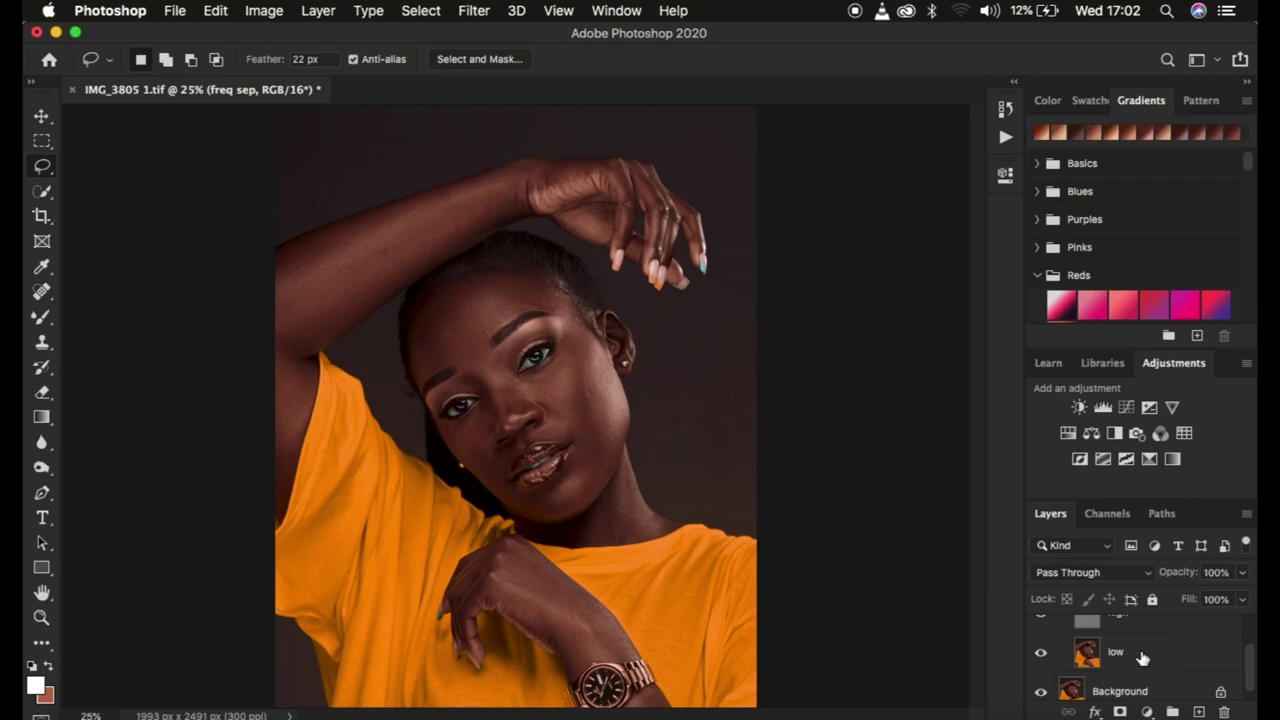
{"action": "left_click", "coordinate": [1142, 657]}
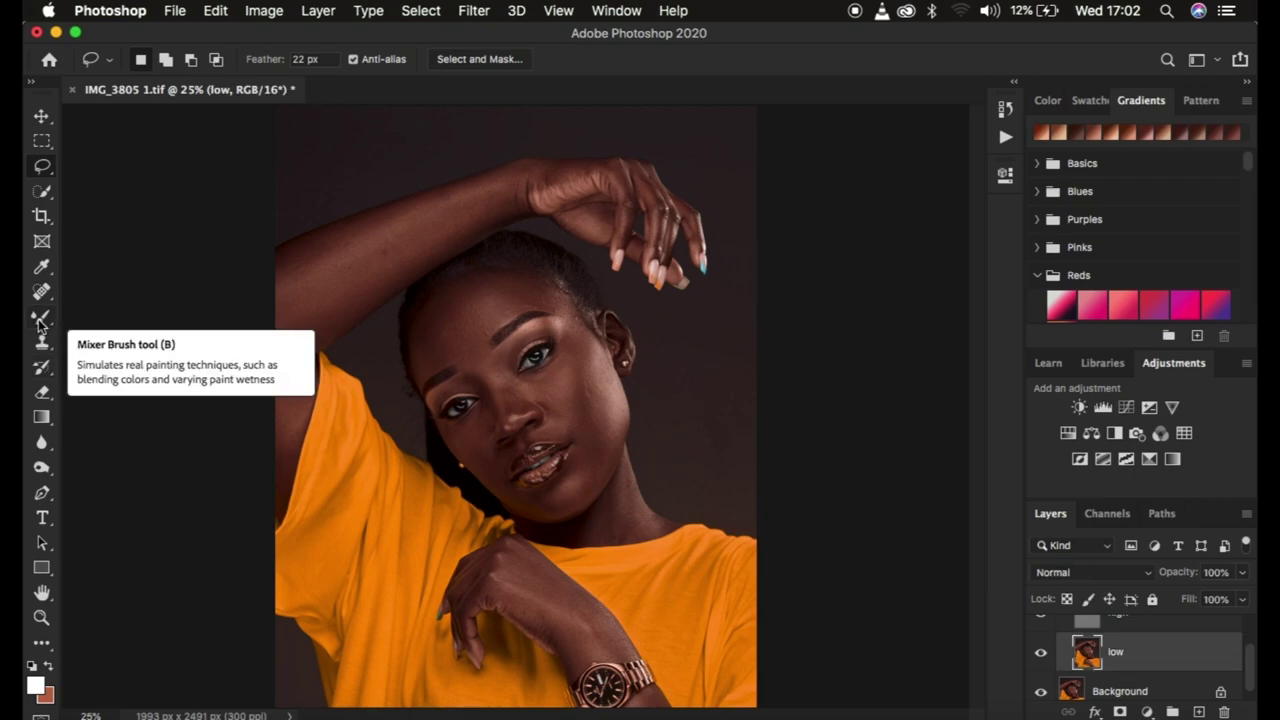
{"action": "mouse_move", "coordinate": [40, 323]}
{"action": "left_mouse_down"}
{"action": "mouse_move", "coordinate": [74, 334]}
{"action": "mouse_move", "coordinate": [108, 370]}
{"action": "left_mouse_up"}
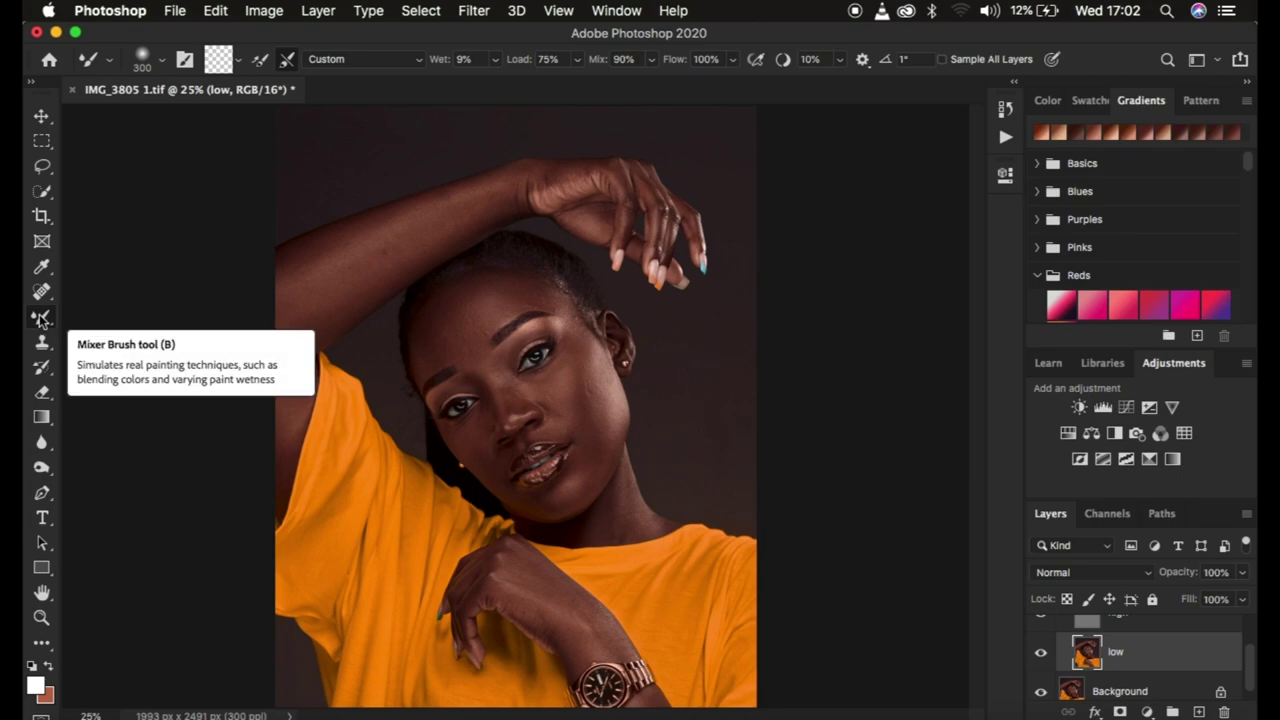
{"action": "left_click", "coordinate": [41, 318]}
{"action": "left_click", "coordinate": [108, 368]}
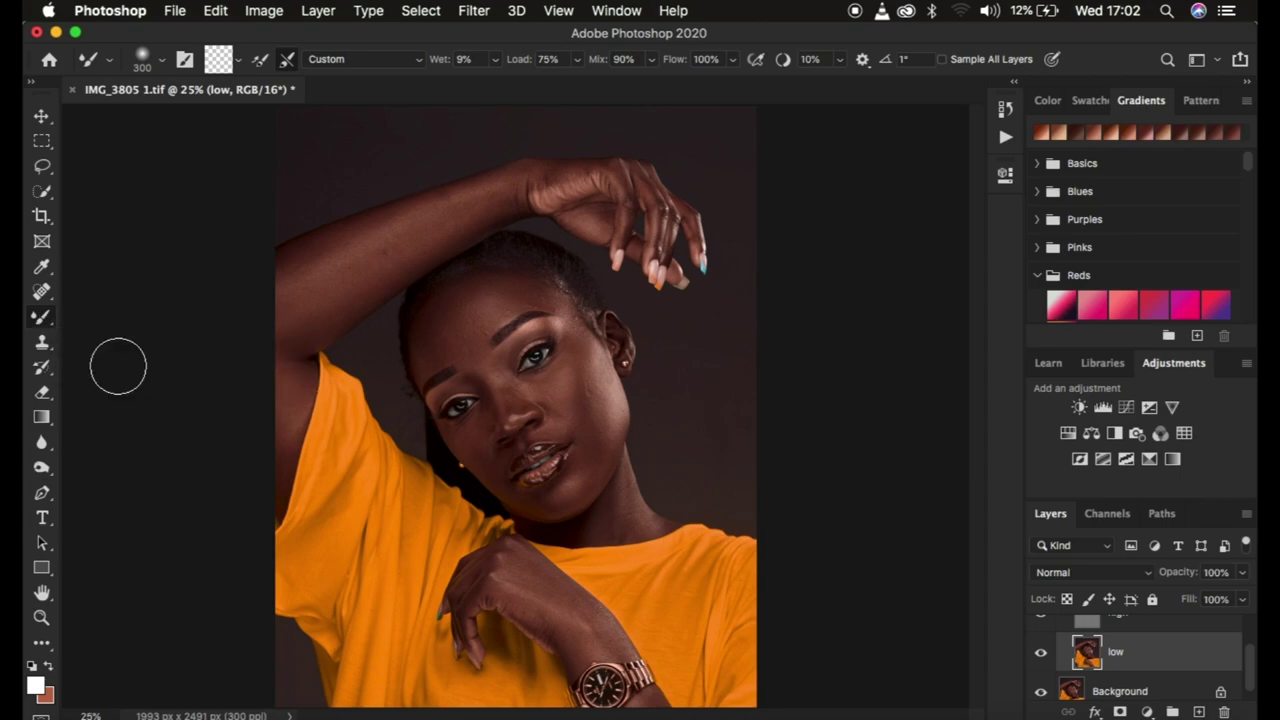
{"action": "left_click_drag", "start_coordinate": [38, 317], "coordinate": [100, 368]}
Step: Review the Mixer Brush's size and hardness, brush load, clean-after-stroke and Sample All Layers settings
{"action": "left_click", "coordinate": [159, 62]}
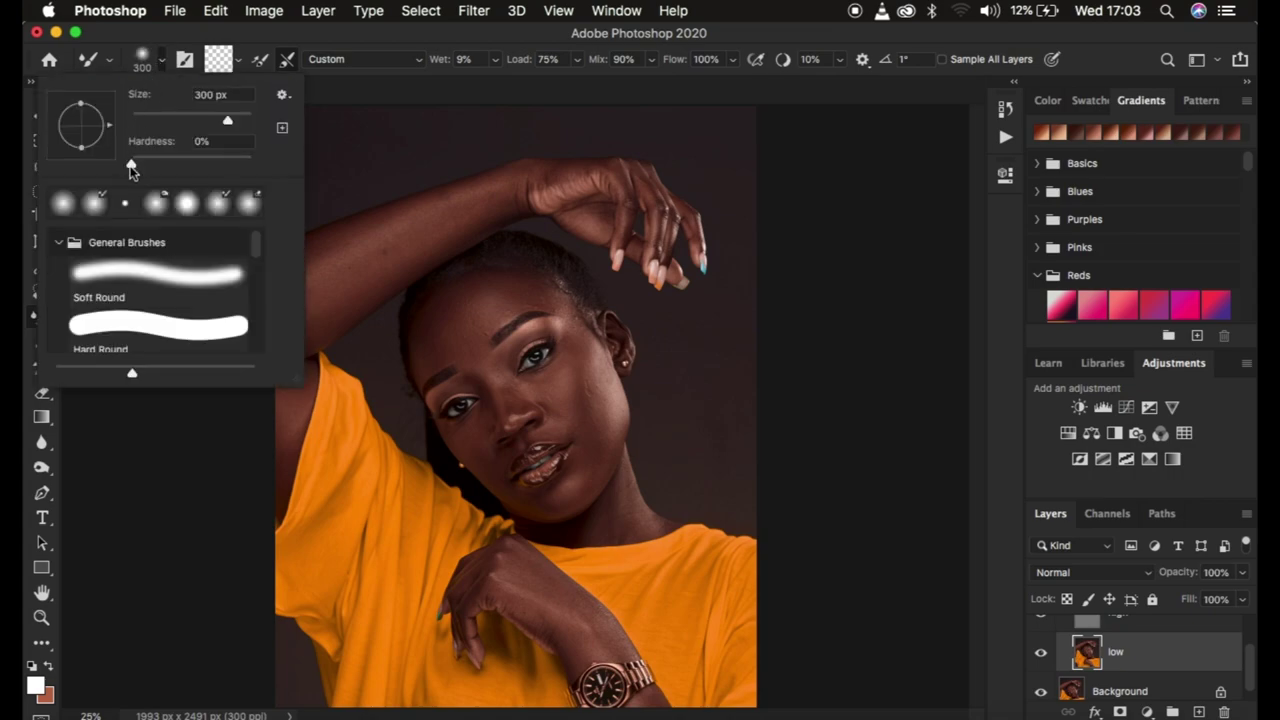
{"action": "left_click", "coordinate": [159, 66]}
{"action": "left_click", "coordinate": [237, 58]}
{"action": "left_click", "coordinate": [241, 93]}
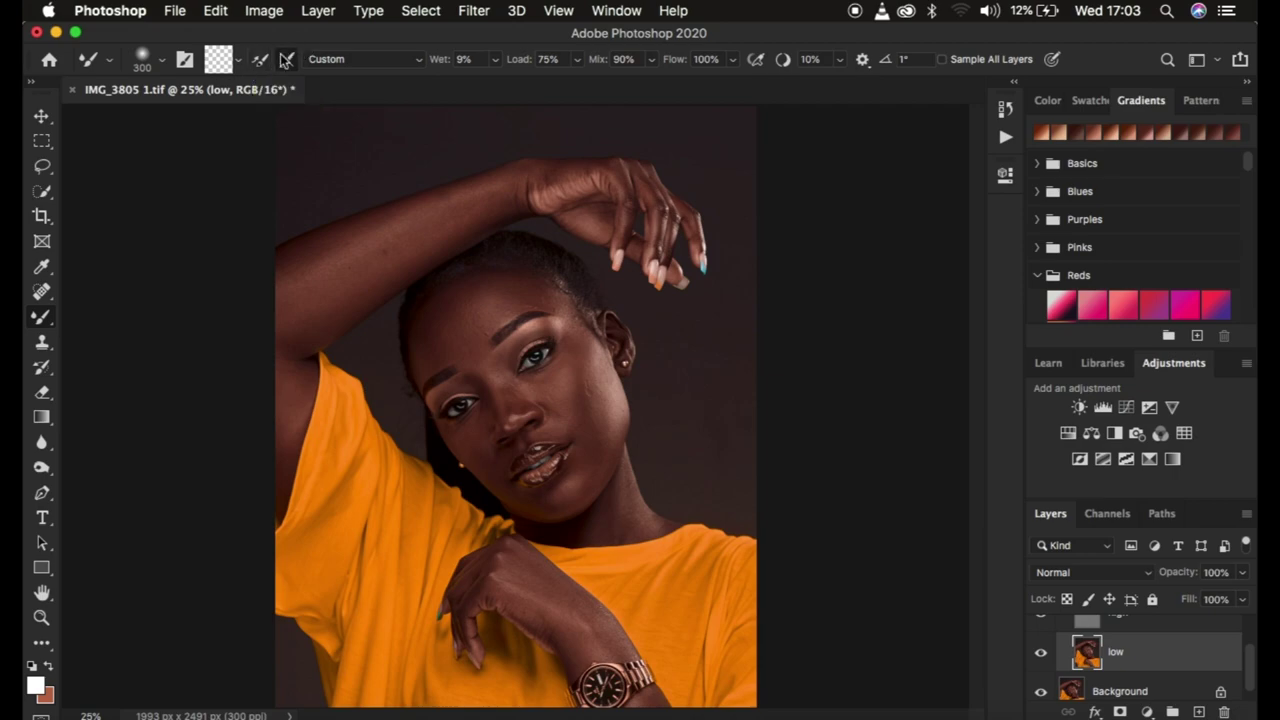
{"action": "left_click", "coordinate": [292, 57]}
{"action": "left_click", "coordinate": [288, 59]}
{"action": "left_click", "coordinate": [290, 52]}
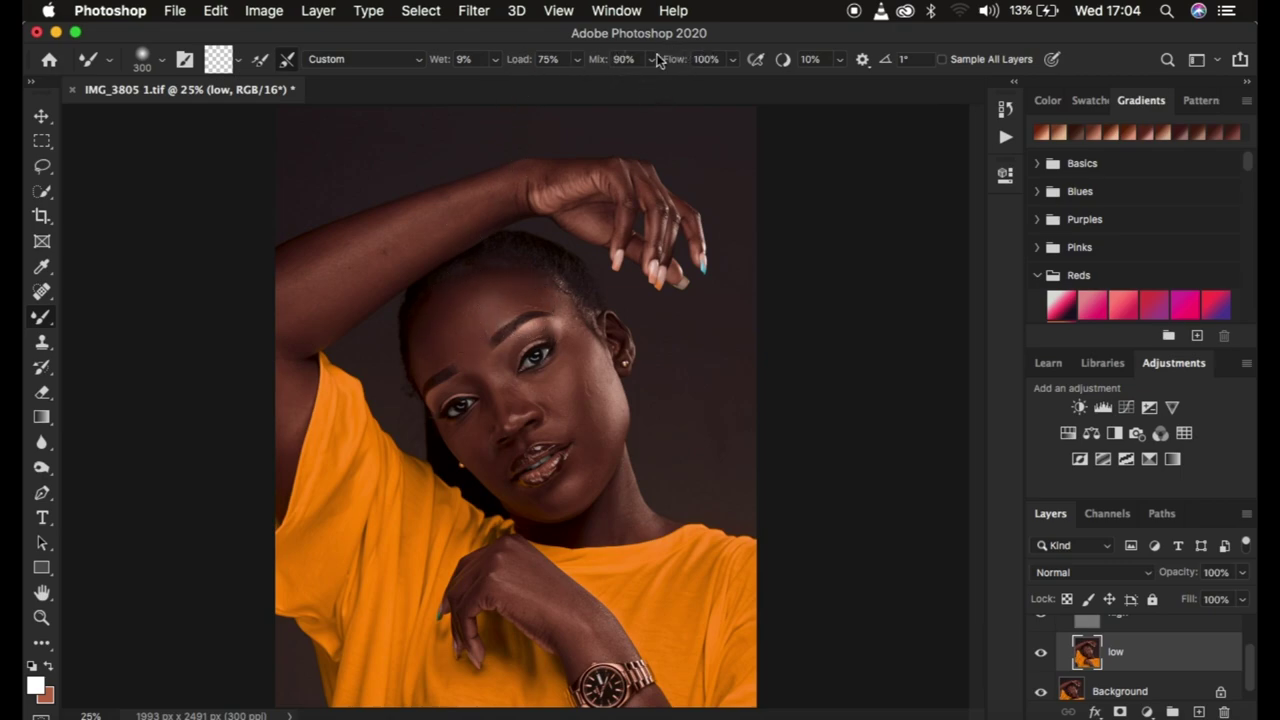
{"action": "left_click", "coordinate": [942, 61]}
{"action": "left_click", "coordinate": [942, 60]}
Step: Hide the high layer while keeping the low layer active for painting
{"action": "scroll", "coordinate": [1131, 656], "scroll_direction": "up", "scroll_amount": 2}
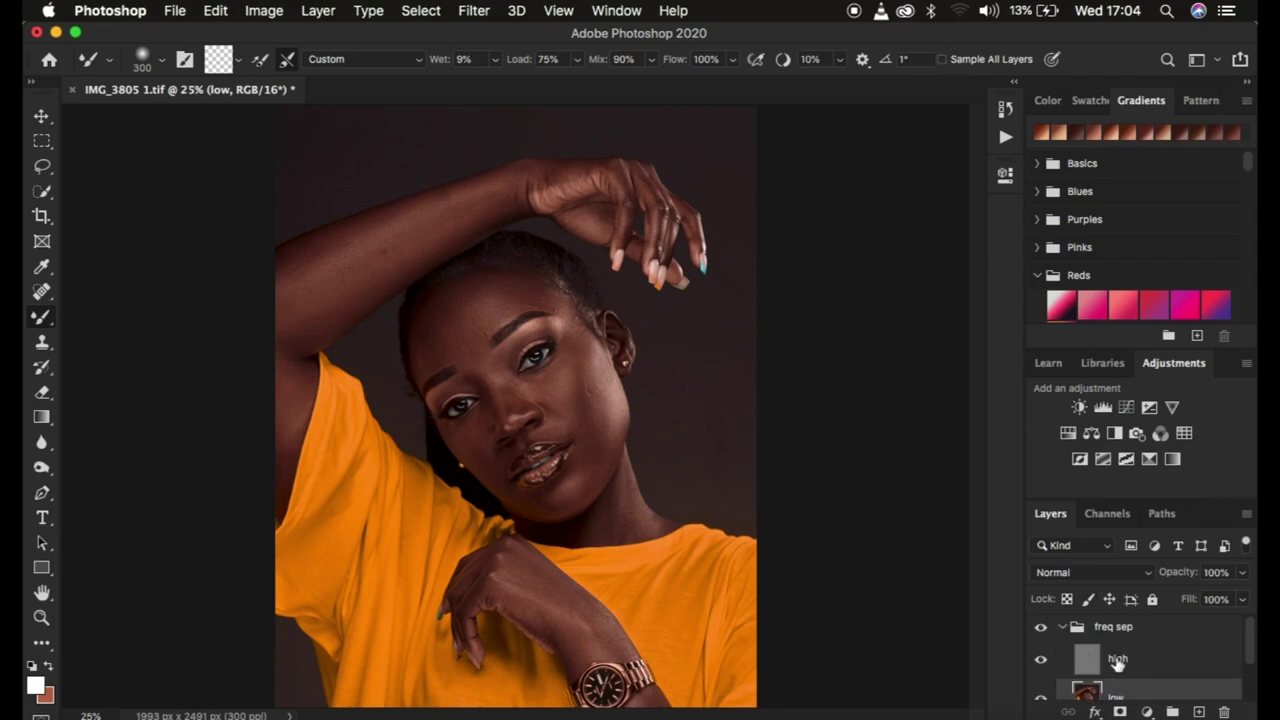
{"action": "scroll", "coordinate": [1131, 645], "scroll_direction": "down", "scroll_amount": 2}
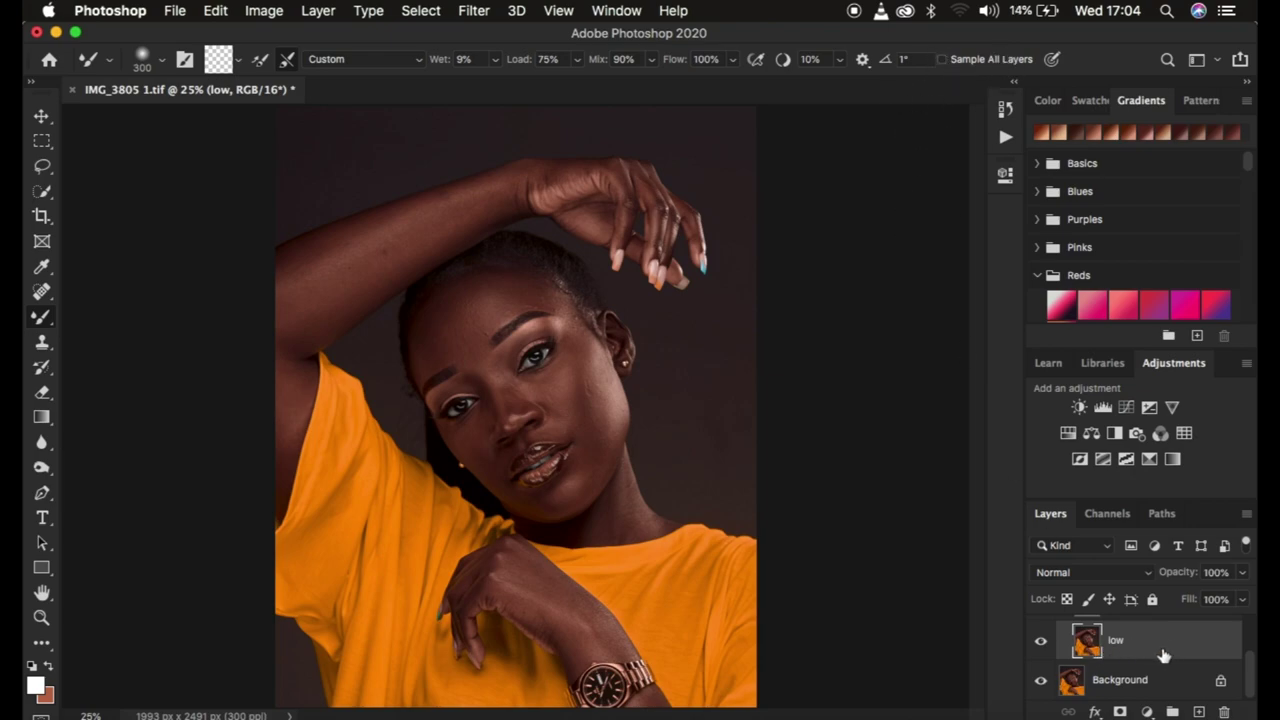
{"action": "scroll", "coordinate": [1140, 652], "scroll_direction": "up", "scroll_amount": 2}
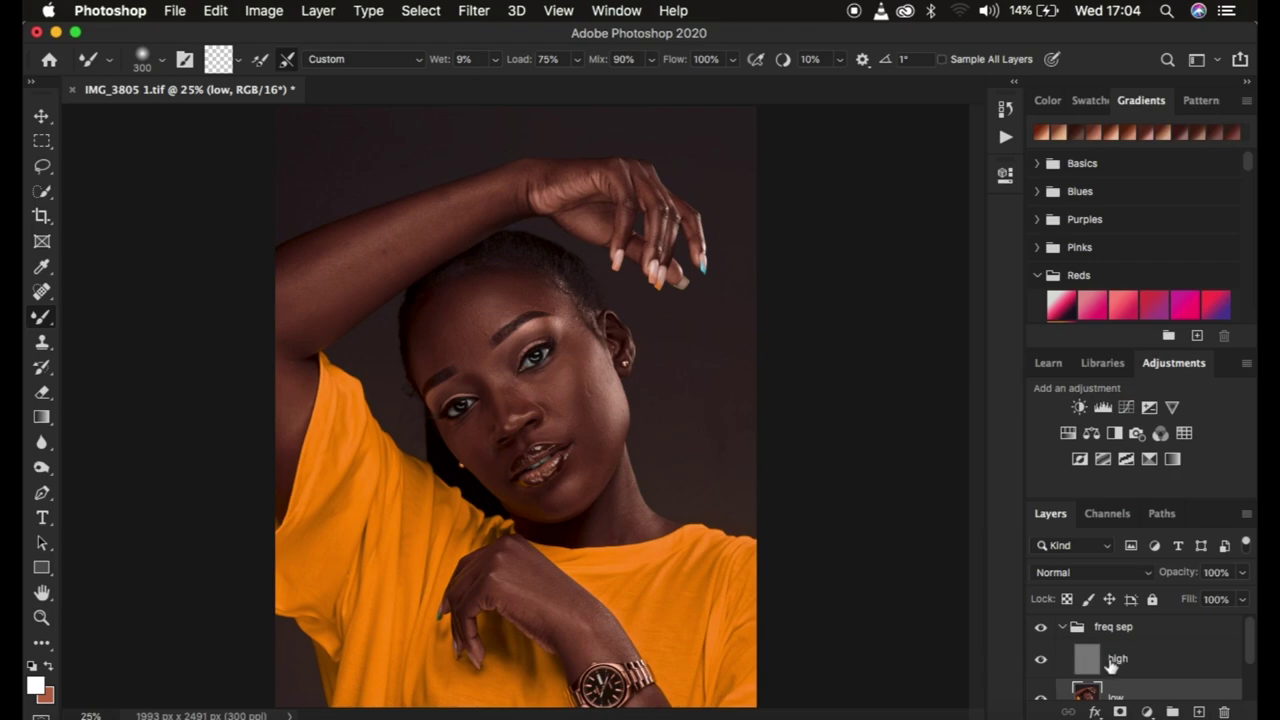
{"action": "left_click", "coordinate": [1042, 660]}
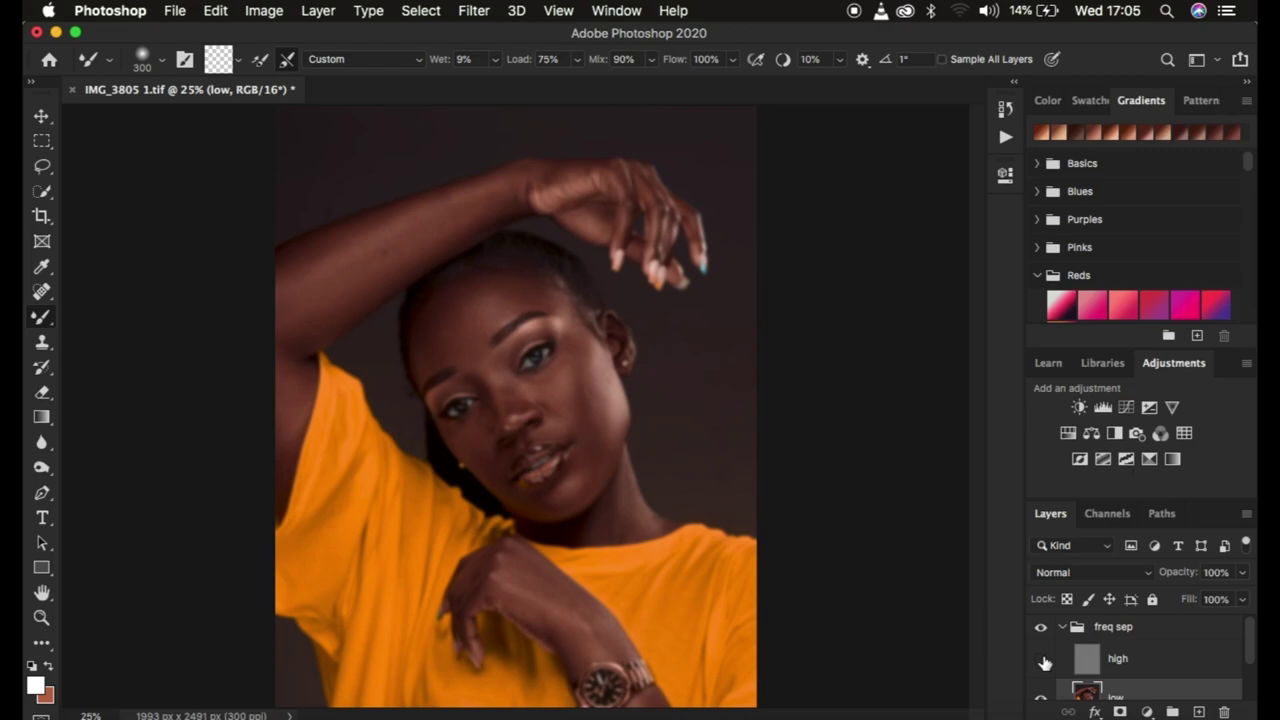
{"action": "left_click", "coordinate": [1044, 662]}
Step: Reduce the Mixer Brush size to 90 px
{"action": "key", "text": "bracketleft"}
{"action": "key", "text": "bracketleft"}
{"action": "key", "text": "bracketleft"}
{"action": "key", "text": "bracketleft"}
{"action": "key", "text": "bracketleft"}
{"action": "key", "text": "bracketleft"}
{"action": "key", "text": "bracketleft"}
{"action": "key", "text": "bracketleft"}
{"action": "key", "text": "bracketleft"}
{"action": "key", "text": "bracketright"}
{"action": "key", "text": "bracketright"}
{"action": "key", "text": "bracketleft"}
{"action": "key", "text": "bracketleft"}
{"action": "key", "text": "bracketleft"}
{"action": "key", "text": "bracketleft"}
{"action": "key", "text": "bracketleft"}
{"action": "key", "text": "bracketright"}
{"action": "key", "text": "bracketright"}
{"action": "key", "text": "bracketright"}
{"action": "key", "text": "bracketright"}
{"action": "key", "text": "bracketright"}
{"action": "key", "text": "bracketright"}
{"action": "key", "text": "bracketright"}
{"action": "key", "text": "bracketright"}
{"action": "key", "text": "bracketright"}
{"action": "key", "text": "bracketright"}
{"action": "key", "text": "bracketright"}
{"action": "key", "text": "bracketright"}
{"action": "key", "text": "bracketleft"}
{"action": "key", "text": "bracketleft"}
{"action": "key", "text": "bracketleft"}
{"action": "key", "text": "bracketleft"}
{"action": "key", "text": "bracketleft"}
{"action": "key", "text": "bracketleft"}
{"action": "key", "text": "bracketleft"}
Step: Set the Mixer Brush to 100 px and blend the highlight tones on the cheek and beside the eye on the low layer
{"action": "key", "text": "super+plus"}
{"action": "key", "text": "super+plus"}
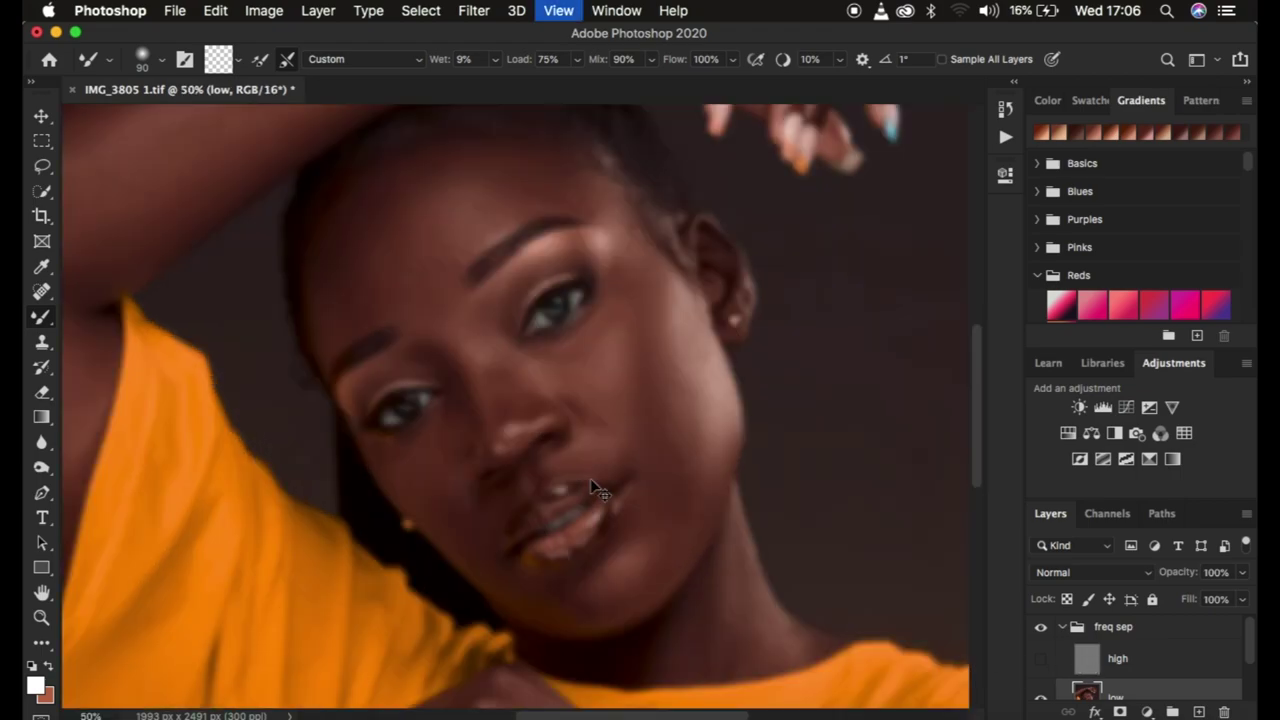
{"action": "key", "text": "super+plus"}
{"action": "key", "text": "super+plus"}
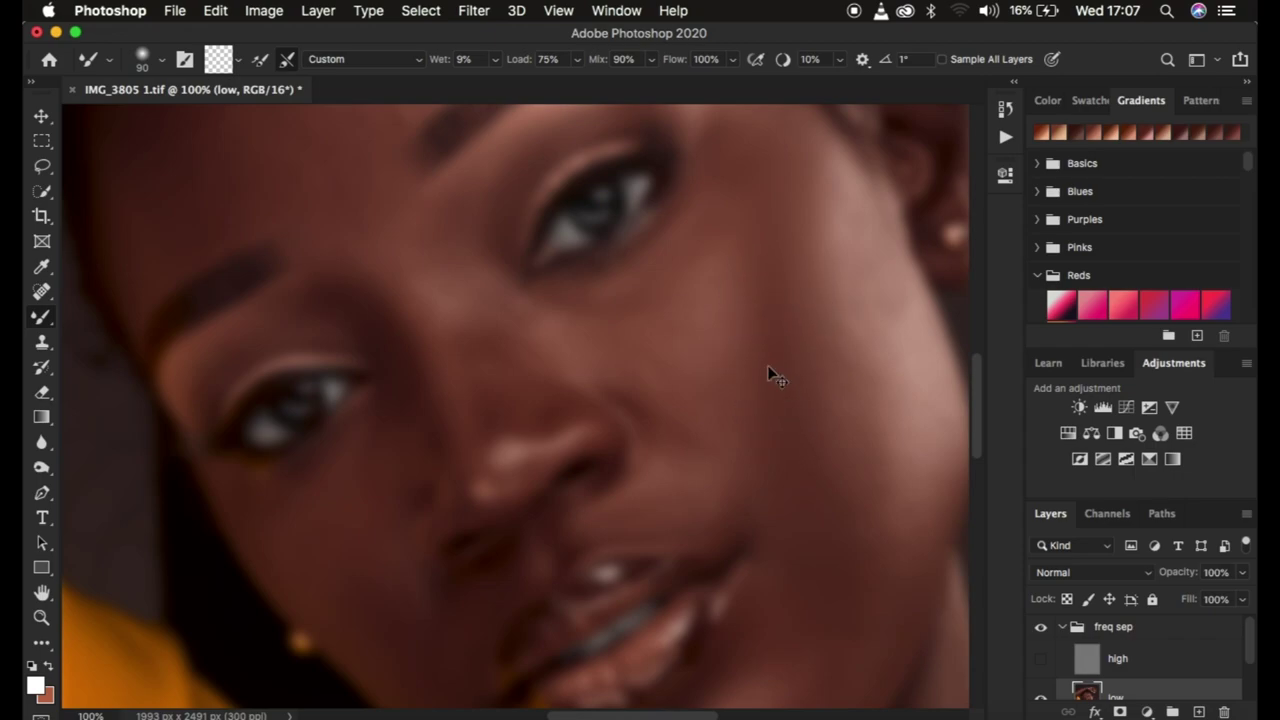
{"action": "key", "text": "super+minus"}
{"action": "key", "text": "super+minus"}
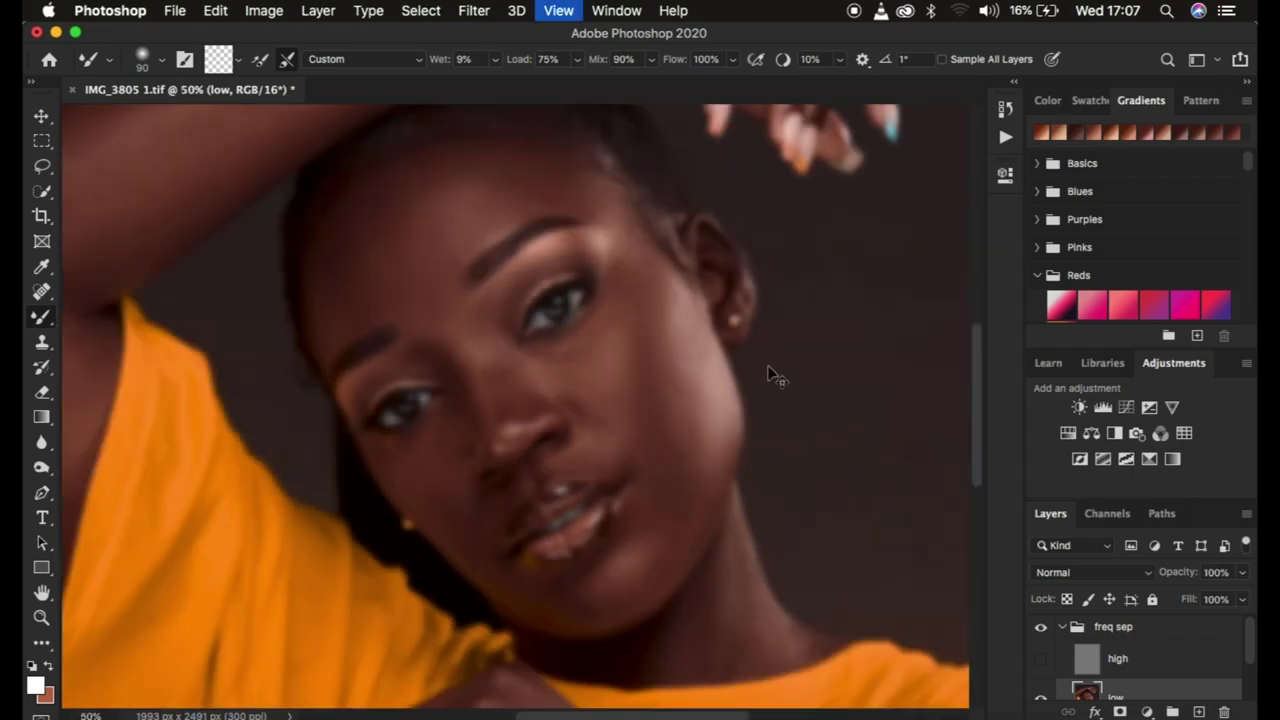
{"action": "key", "text": "super+minus"}
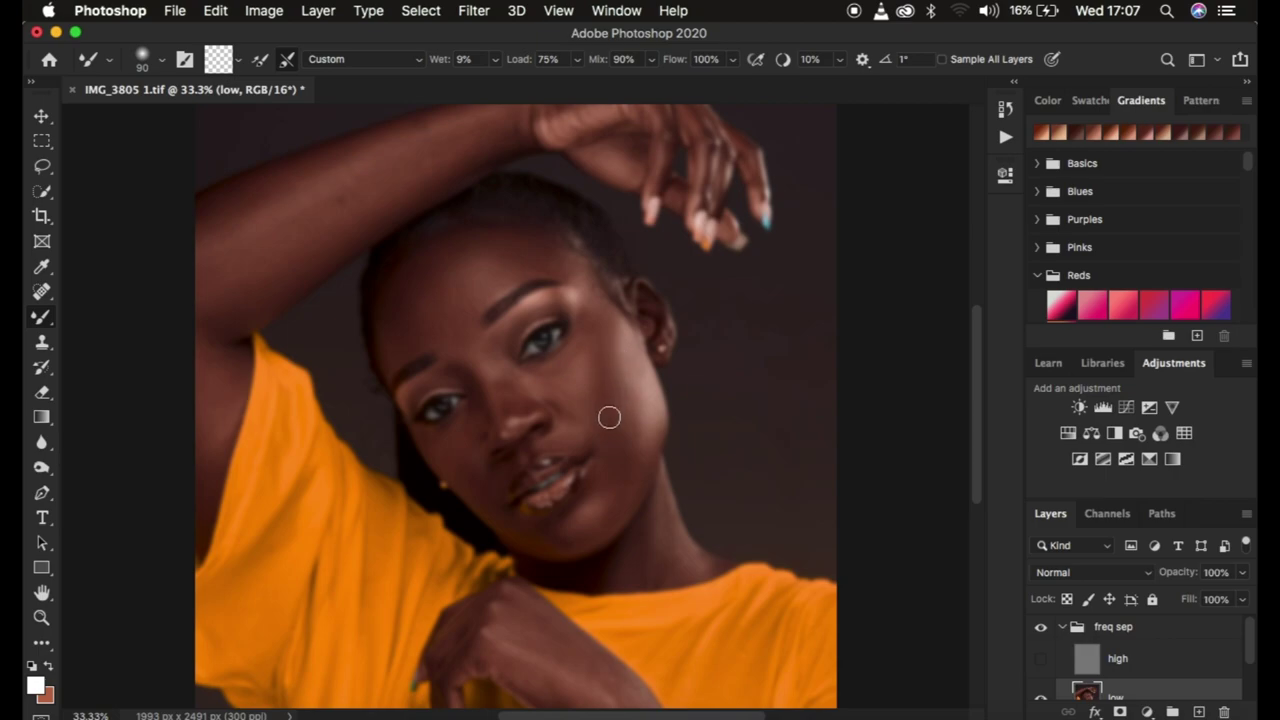
{"action": "key", "text": "bracketright"}
{"action": "key", "text": "bracketright"}
{"action": "key", "text": "bracketright"}
{"action": "key", "text": "bracketleft"}
{"action": "key", "text": "bracketleft"}
{"action": "left_click", "coordinate": [631, 364]}
{"action": "mouse_move", "coordinate": [631, 364]}
{"action": "left_mouse_down"}
{"action": "mouse_move", "coordinate": [629, 349]}
{"action": "mouse_move", "coordinate": [649, 420]}
{"action": "mouse_move", "coordinate": [631, 357]}
{"action": "mouse_move", "coordinate": [640, 390]}
{"action": "mouse_move", "coordinate": [626, 386]}
{"action": "mouse_move", "coordinate": [629, 402]}
{"action": "mouse_move", "coordinate": [623, 354]}
{"action": "mouse_move", "coordinate": [623, 372]}
{"action": "left_mouse_up"}
{"action": "mouse_move", "coordinate": [623, 345]}
{"action": "left_mouse_down"}
{"action": "mouse_move", "coordinate": [624, 375]}
{"action": "mouse_move", "coordinate": [624, 349]}
{"action": "mouse_move", "coordinate": [637, 421]}
{"action": "mouse_move", "coordinate": [623, 325]}
{"action": "mouse_move", "coordinate": [628, 358]}
{"action": "left_mouse_up"}
{"action": "mouse_move", "coordinate": [628, 356]}
{"action": "left_mouse_down"}
{"action": "mouse_move", "coordinate": [629, 389]}
{"action": "mouse_move", "coordinate": [629, 343]}
{"action": "mouse_move", "coordinate": [641, 420]}
{"action": "left_mouse_up"}
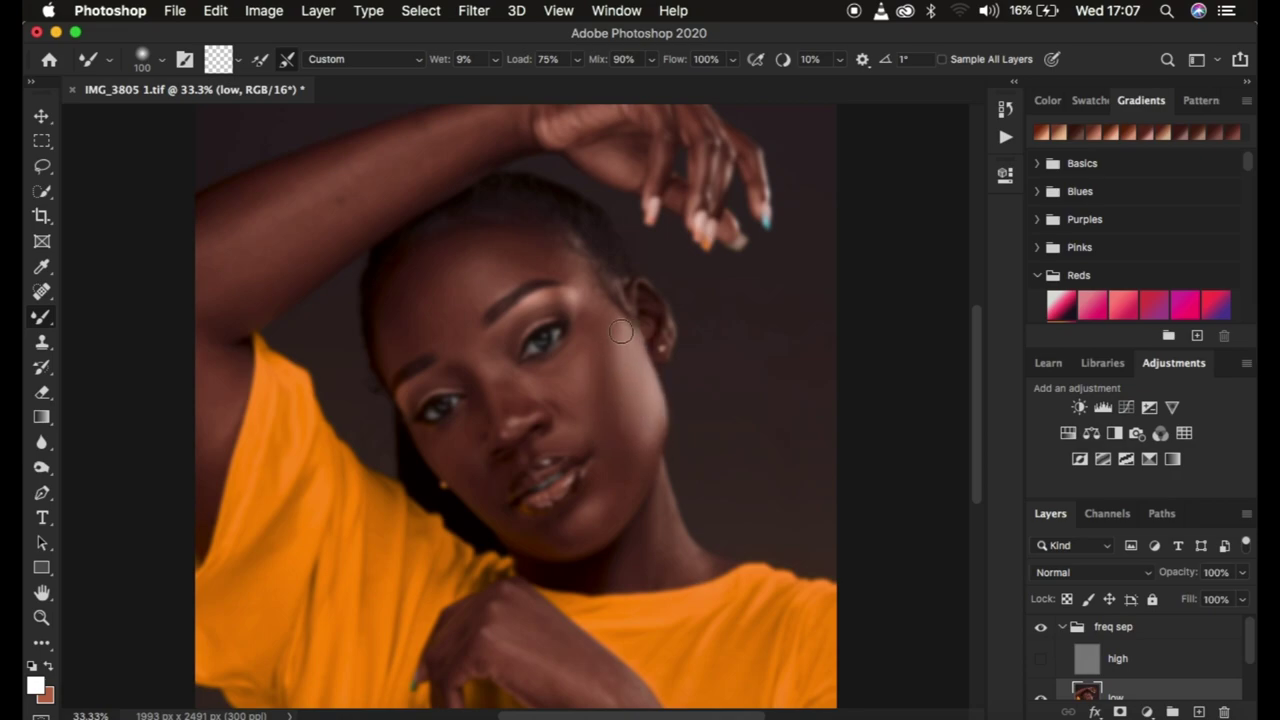
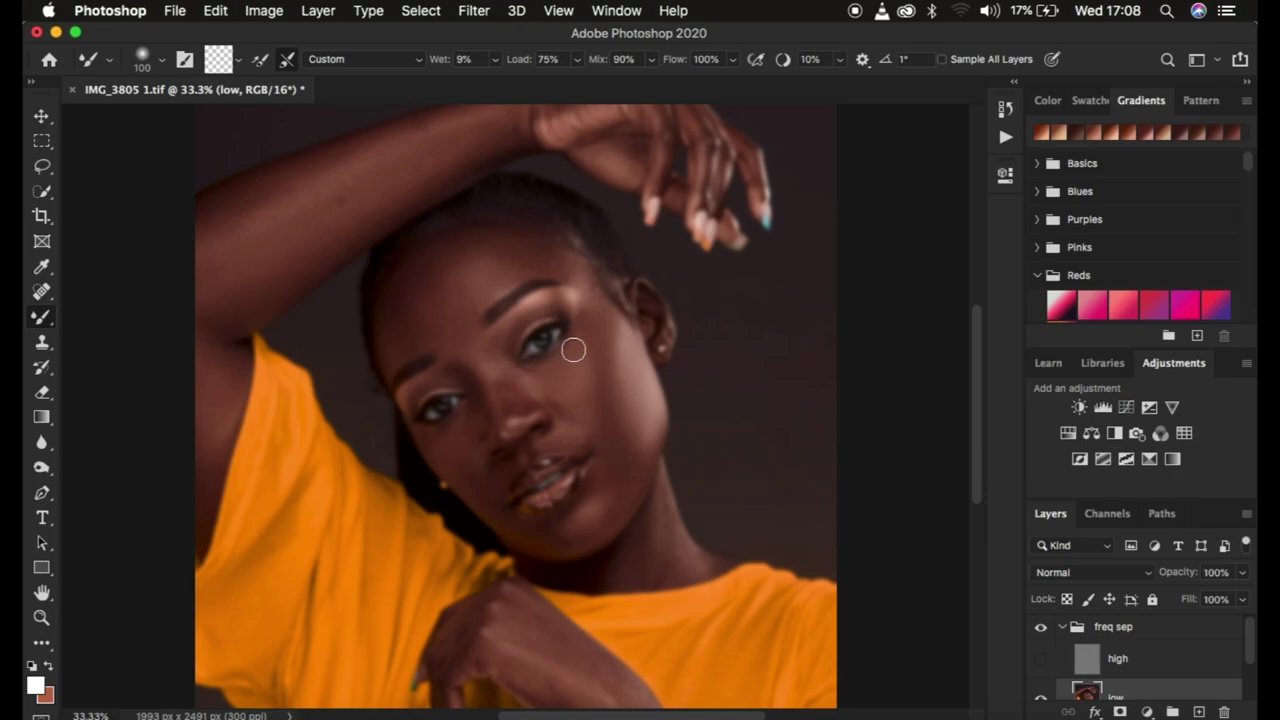
{"action": "mouse_move", "coordinate": [583, 346]}
{"action": "left_mouse_down"}
{"action": "mouse_move", "coordinate": [585, 408]}
{"action": "mouse_move", "coordinate": [581, 366]}
{"action": "mouse_move", "coordinate": [535, 379]}
{"action": "mouse_move", "coordinate": [570, 398]}
{"action": "mouse_move", "coordinate": [556, 372]}
{"action": "mouse_move", "coordinate": [575, 367]}
{"action": "mouse_move", "coordinate": [603, 318]}
{"action": "left_mouse_up"}
Step: Blend the forehead, temple and lower cheek tones on the low layer, adjusting the Mixer Brush size between strokes and finishing at 100 px
{"action": "key", "text": "bracketright"}
{"action": "key", "text": "bracketright"}
{"action": "key", "text": "bracketleft"}
{"action": "key", "text": "bracketleft"}
{"action": "key", "text": "bracketright"}
{"action": "key", "text": "bracketright"}
{"action": "mouse_move", "coordinate": [394, 310]}
{"action": "left_mouse_down"}
{"action": "mouse_move", "coordinate": [418, 337]}
{"action": "mouse_move", "coordinate": [403, 339]}
{"action": "mouse_move", "coordinate": [401, 296]}
{"action": "mouse_move", "coordinate": [398, 344]}
{"action": "mouse_move", "coordinate": [393, 298]}
{"action": "mouse_move", "coordinate": [412, 244]}
{"action": "mouse_move", "coordinate": [386, 308]}
{"action": "mouse_move", "coordinate": [390, 348]}
{"action": "left_mouse_up"}
{"action": "left_click_drag", "start_coordinate": [389, 303], "coordinate": [397, 297]}
{"action": "mouse_move", "coordinate": [497, 249]}
{"action": "left_mouse_down"}
{"action": "mouse_move", "coordinate": [511, 263]}
{"action": "mouse_move", "coordinate": [492, 246]}
{"action": "mouse_move", "coordinate": [503, 263]}
{"action": "mouse_move", "coordinate": [443, 254]}
{"action": "mouse_move", "coordinate": [431, 320]}
{"action": "mouse_move", "coordinate": [429, 289]}
{"action": "left_mouse_up"}
{"action": "key", "text": "bracketleft"}
{"action": "key", "text": "bracketleft"}
{"action": "mouse_move", "coordinate": [420, 286]}
{"action": "left_mouse_down"}
{"action": "mouse_move", "coordinate": [420, 327]}
{"action": "mouse_move", "coordinate": [416, 300]}
{"action": "left_mouse_up"}
{"action": "mouse_move", "coordinate": [494, 257]}
{"action": "left_mouse_down"}
{"action": "mouse_move", "coordinate": [560, 266]}
{"action": "mouse_move", "coordinate": [609, 326]}
{"action": "mouse_move", "coordinate": [605, 355]}
{"action": "left_mouse_up"}
{"action": "mouse_move", "coordinate": [626, 427]}
{"action": "left_mouse_down"}
{"action": "mouse_move", "coordinate": [631, 449]}
{"action": "mouse_move", "coordinate": [614, 440]}
{"action": "mouse_move", "coordinate": [626, 497]}
{"action": "mouse_move", "coordinate": [611, 451]}
{"action": "left_mouse_up"}
Step: Show the high layer and toggle the freq sep group's visibility to compare the face with the original
{"action": "left_click", "coordinate": [1041, 666]}
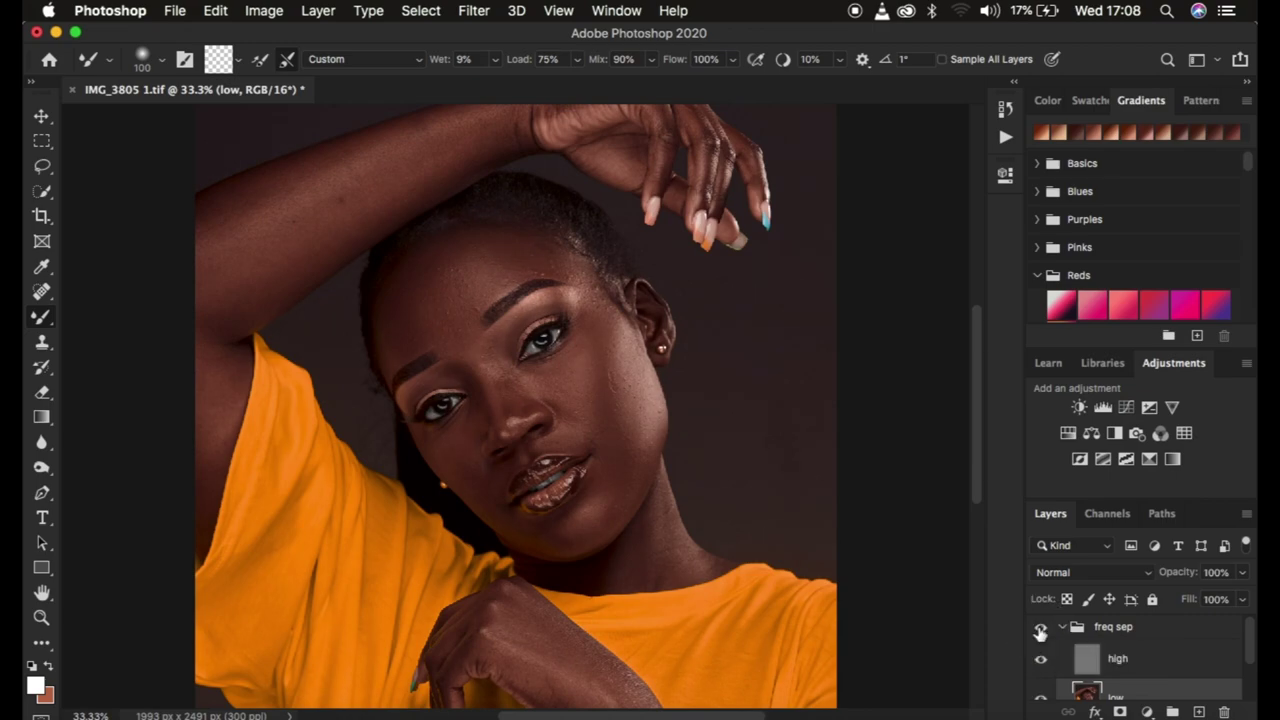
{"action": "left_click", "coordinate": [1040, 630]}
{"action": "left_click", "coordinate": [1040, 630]}
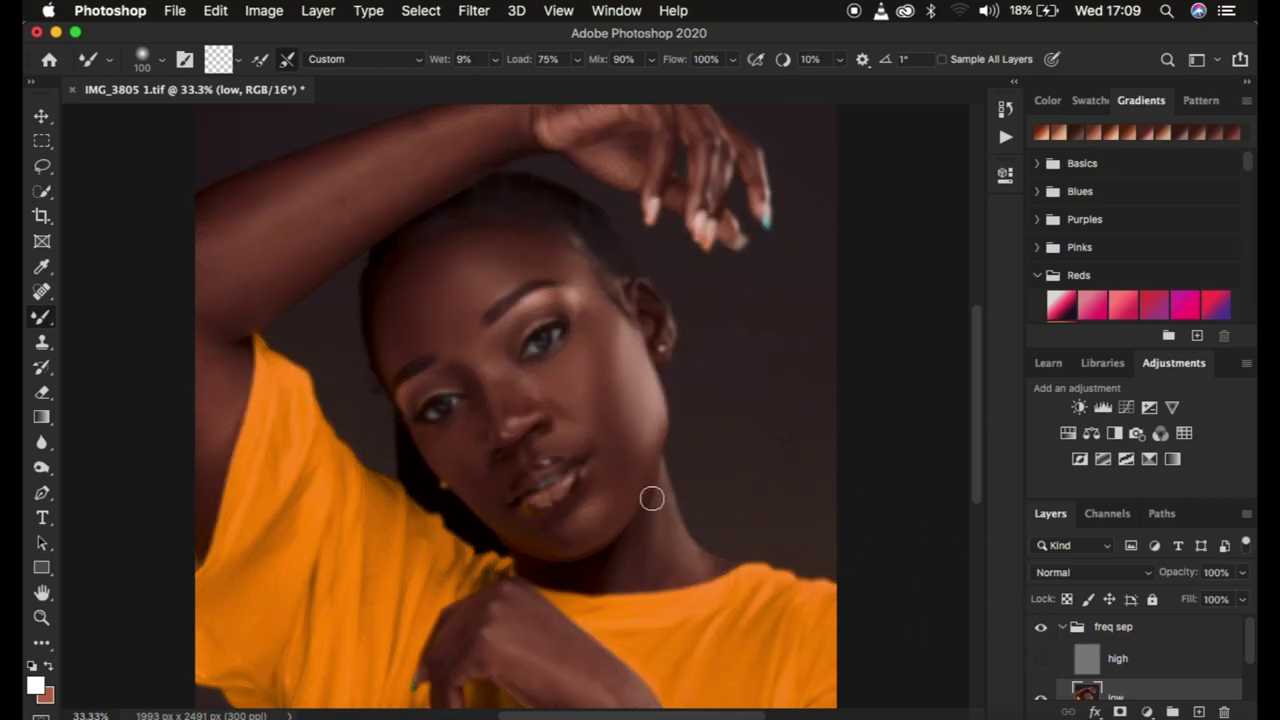
Step: Reduce the Mixer Brush to 80 px, and enlarge it to 200 px for broader skin areas on the low layer
{"action": "key", "text": "bracketleft"}
{"action": "key", "text": "bracketleft"}
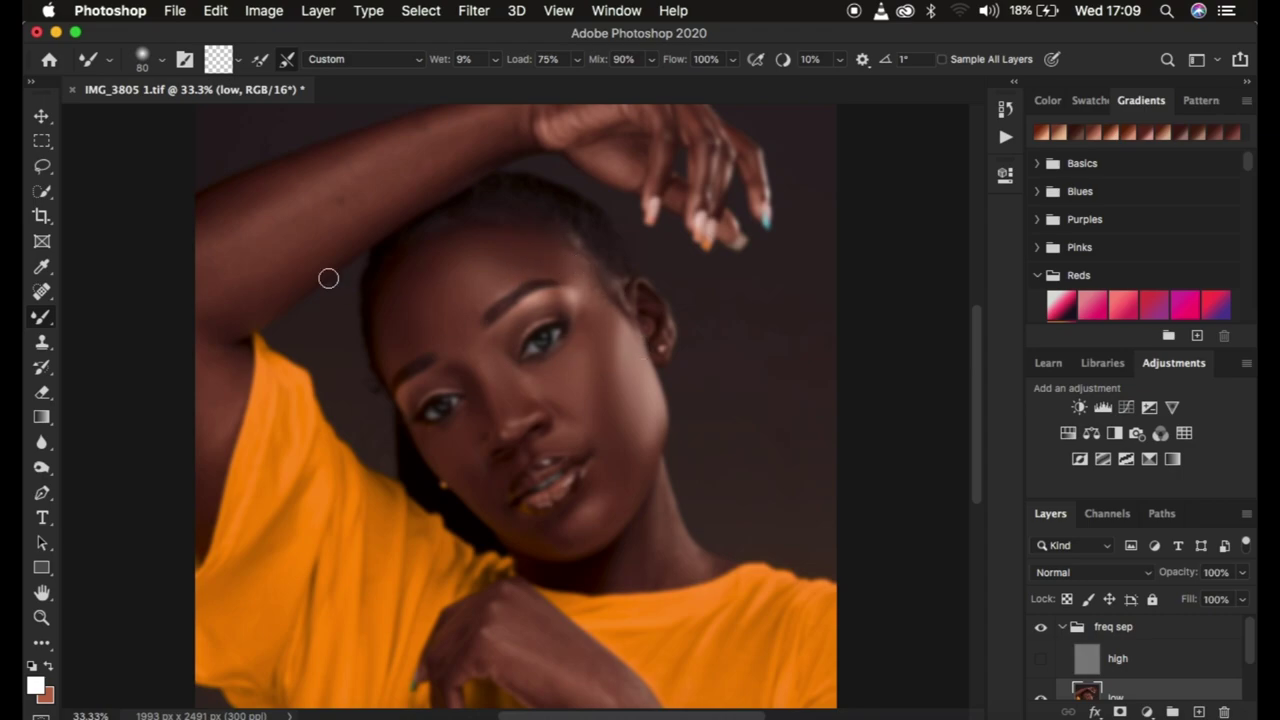
{"action": "key", "text": "bracketright"}
{"action": "key", "text": "bracketright"}
{"action": "key", "text": "bracketright"}
{"action": "key", "text": "bracketright"}
{"action": "key", "text": "bracketright"}
{"action": "key", "text": "bracketright"}
Step: Turn the high layer back on and switch the freq sep group off and on to check the smoothed skin before and after
{"action": "left_click", "coordinate": [1040, 657]}
{"action": "left_click", "coordinate": [1040, 630]}
{"action": "left_click", "coordinate": [1045, 633]}
{"action": "left_click", "coordinate": [1050, 636]}
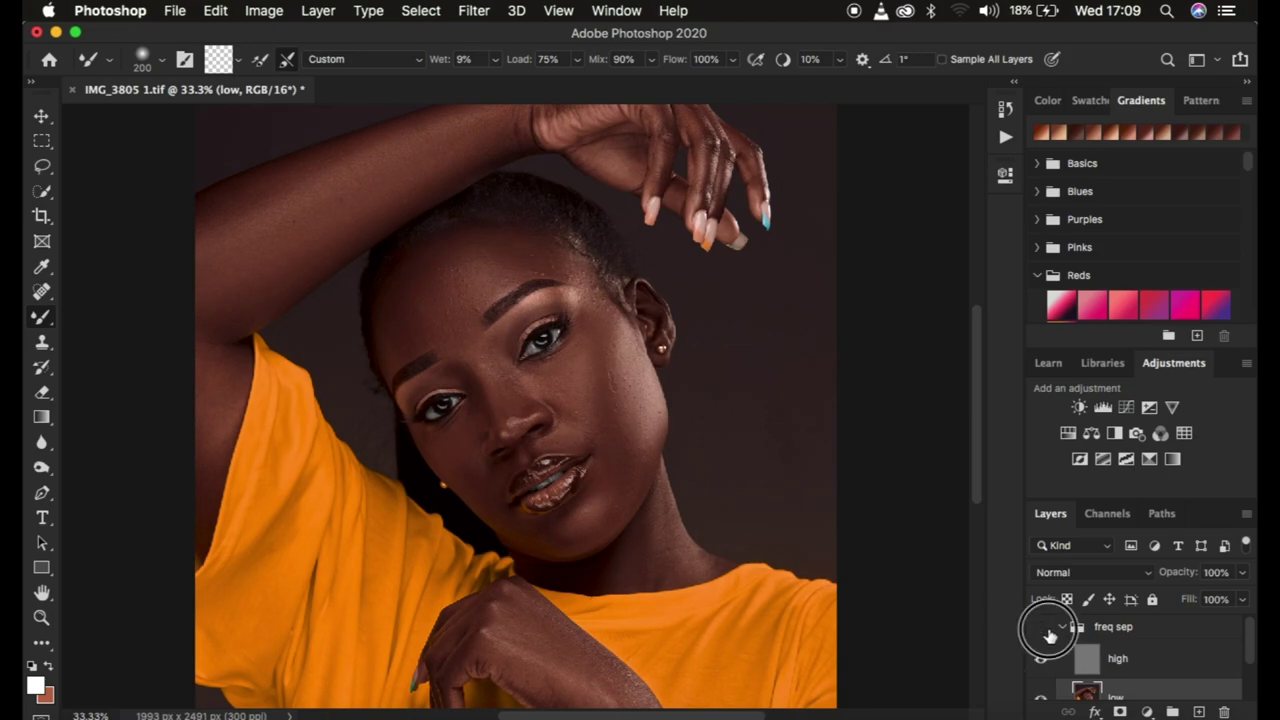
{"action": "left_click", "coordinate": [1048, 632]}
{"action": "left_click", "coordinate": [1048, 633]}
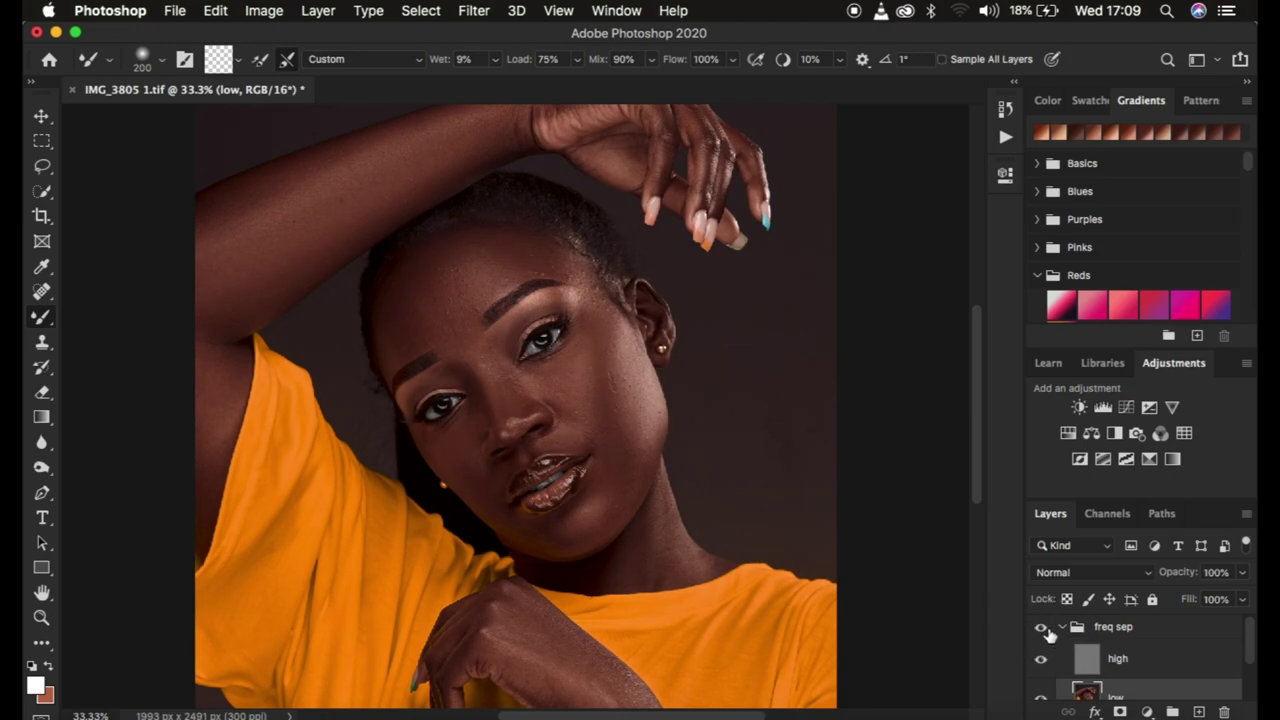